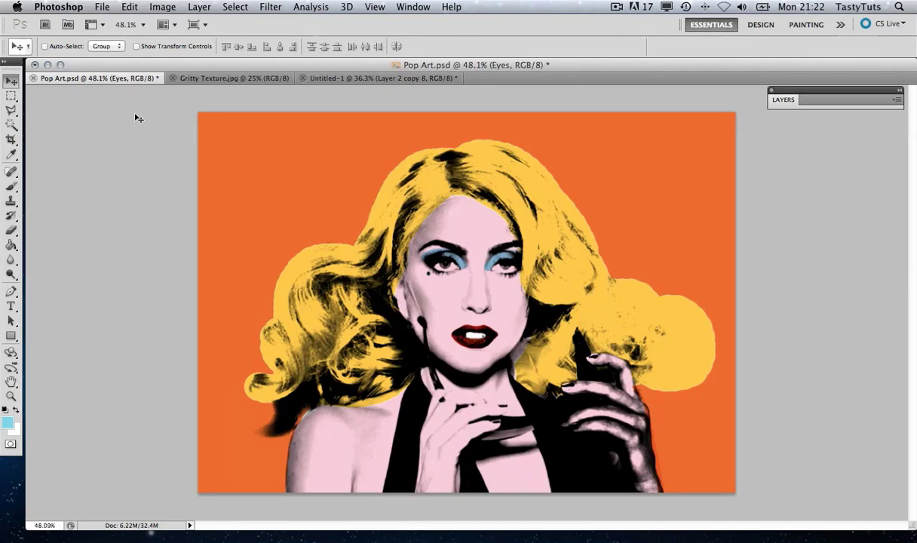
- Select the entire Gritty Texture.jpg image and copy it
click(215, 83)
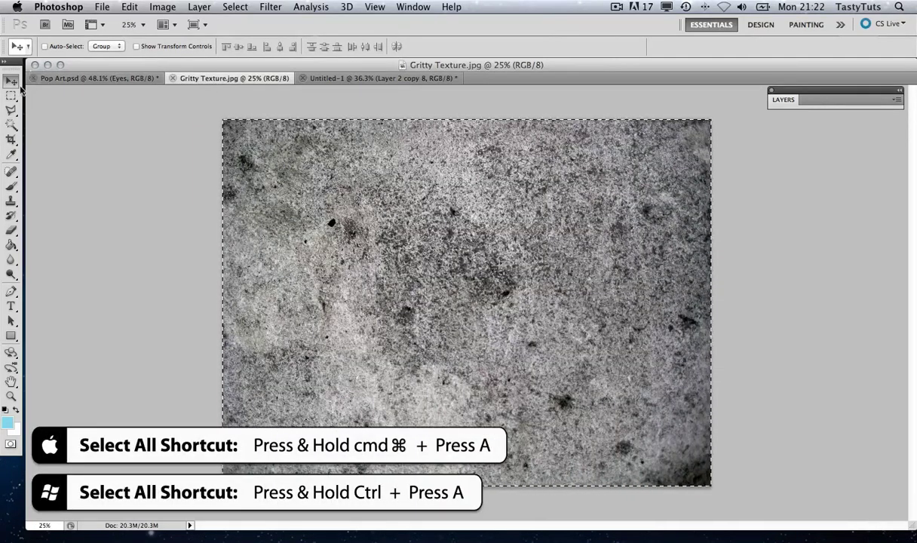
key(m)
click(118, 102)
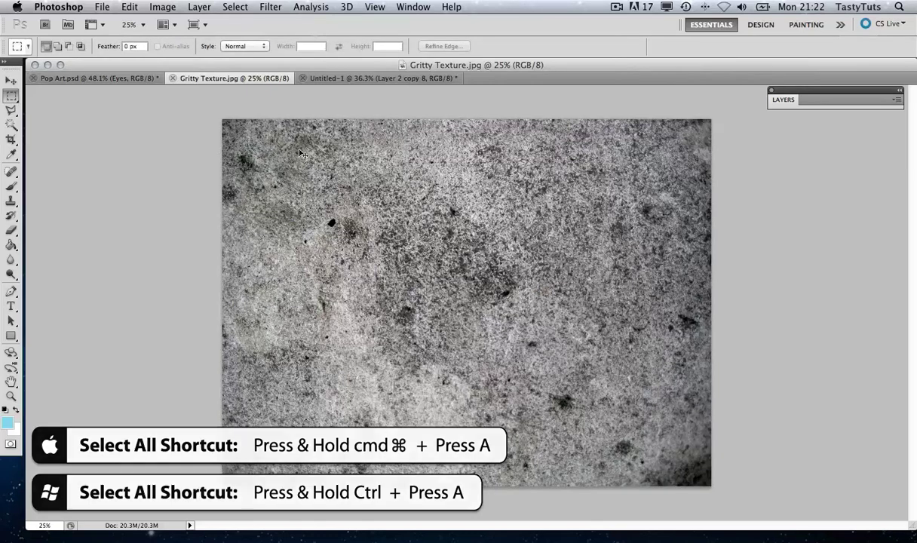
key(super+a)
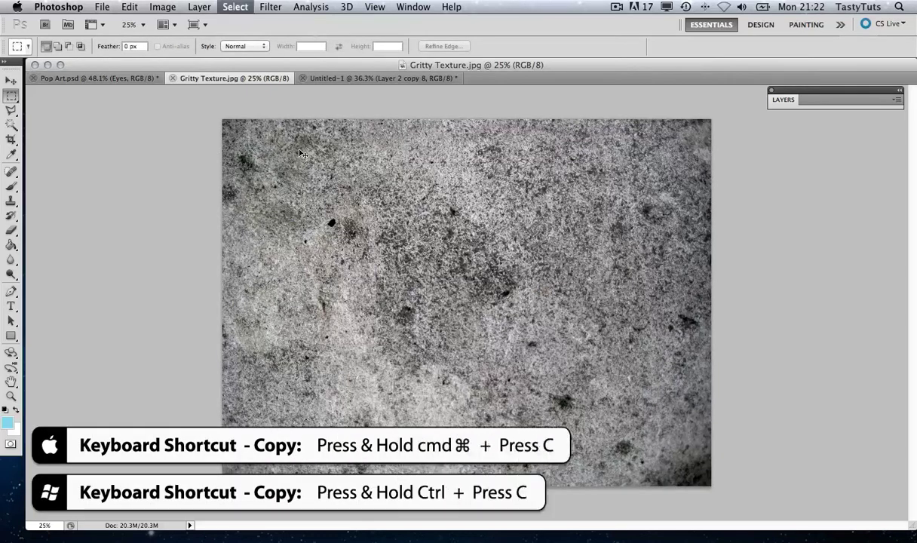
key(super+c)
- Paste the copied texture into Pop Art.psd as a new layer above the Eyes layer
click(142, 79)
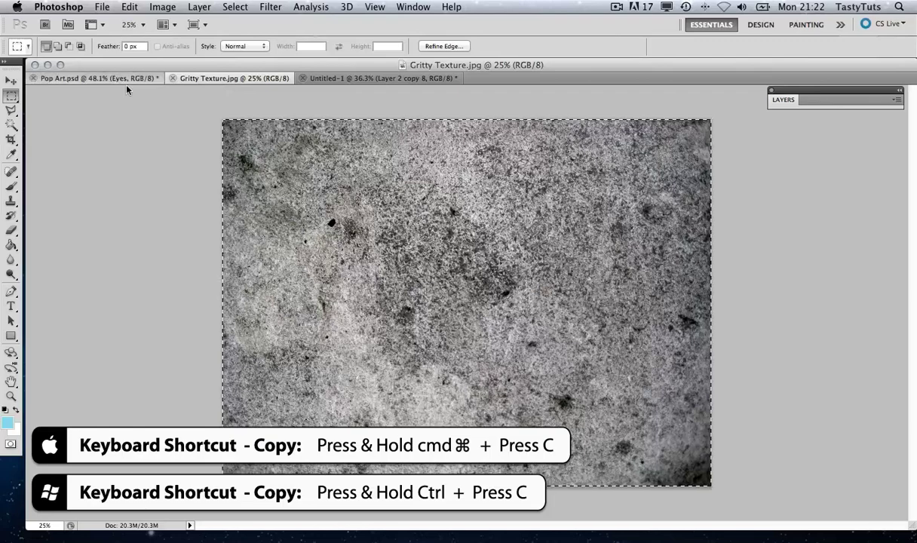
click(782, 103)
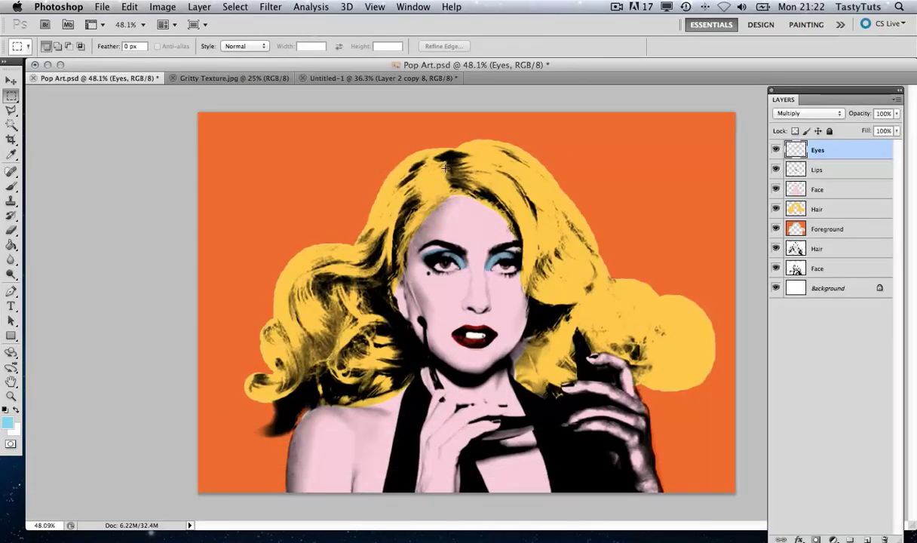
key(super+v)
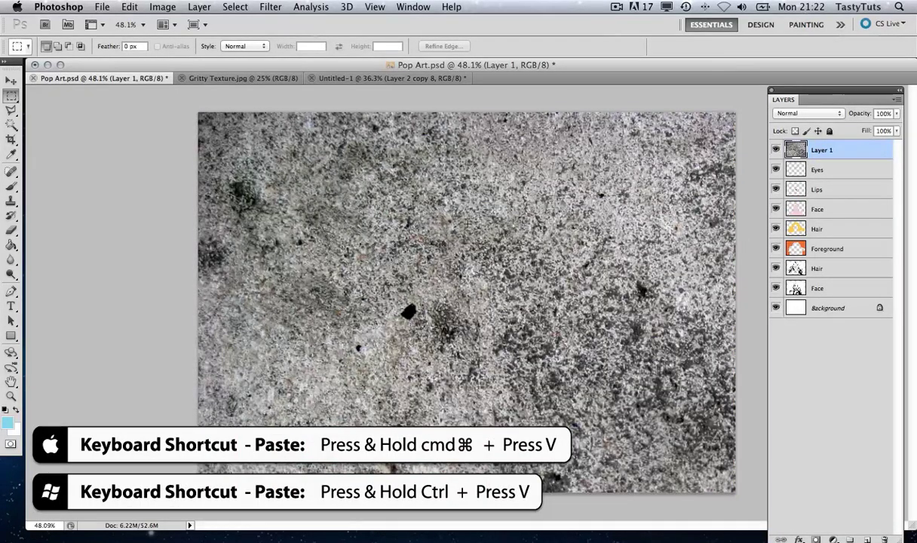
- Scale the pasted texture layer down proportionally to about 70% with Free Transform, keeping the whole canvas covered
key(super+minus)
key(super+minus)
key(super+minus)
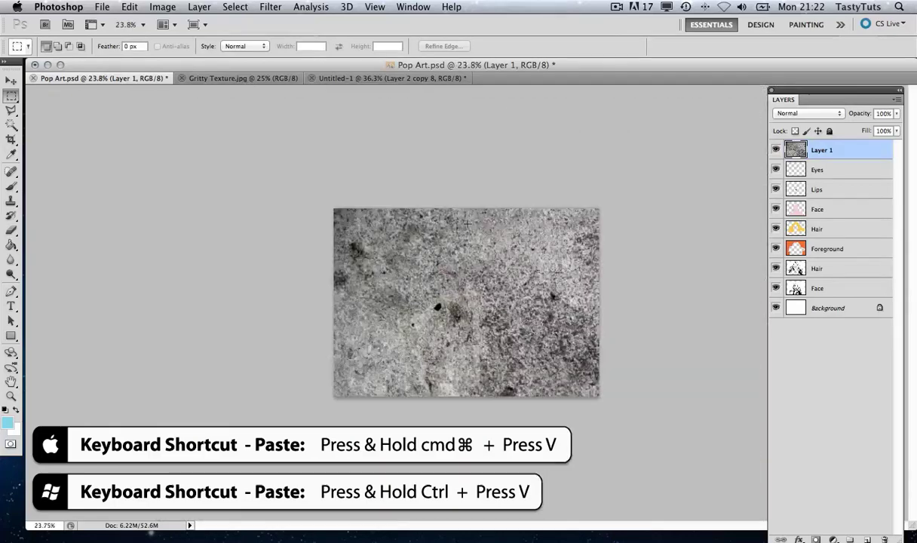
key(super+t)
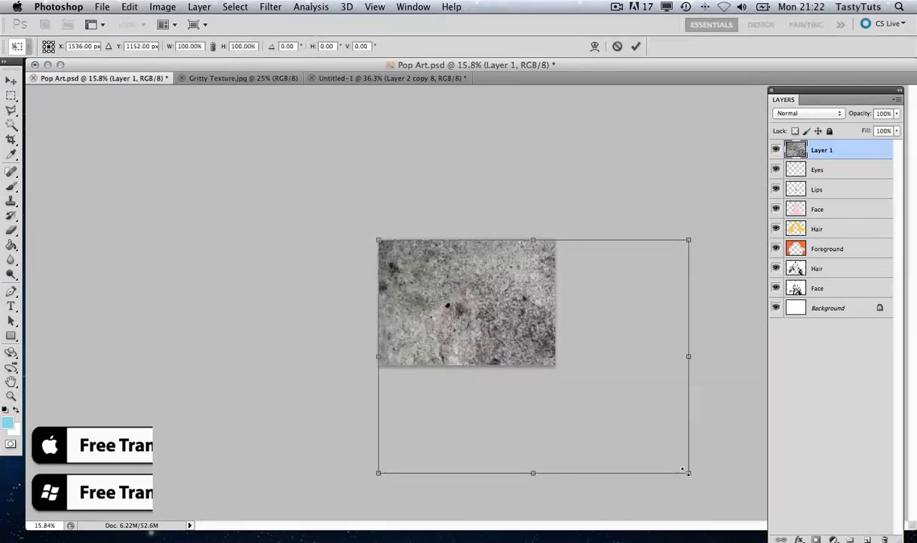
drag(650, 450, 594, 396)
key(Return)
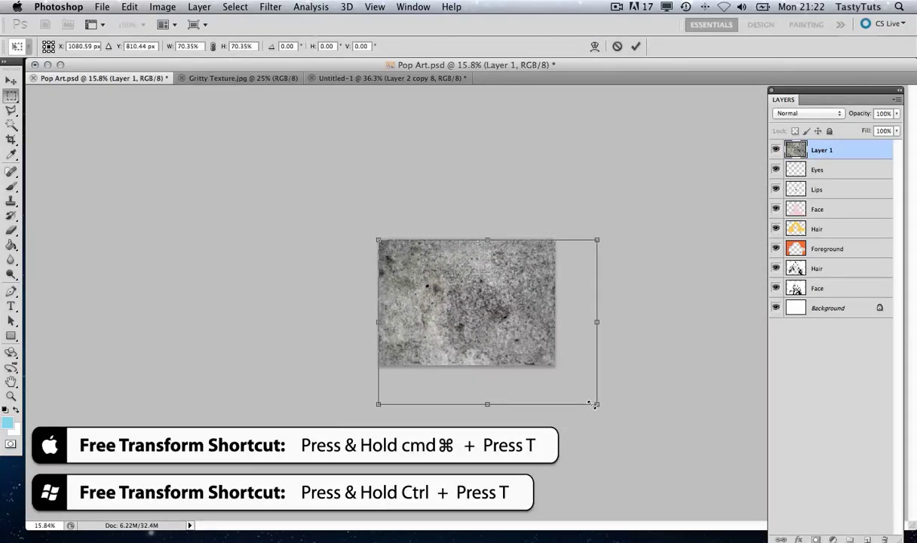
key(super+plus)
key(super+plus)
key(super+plus)
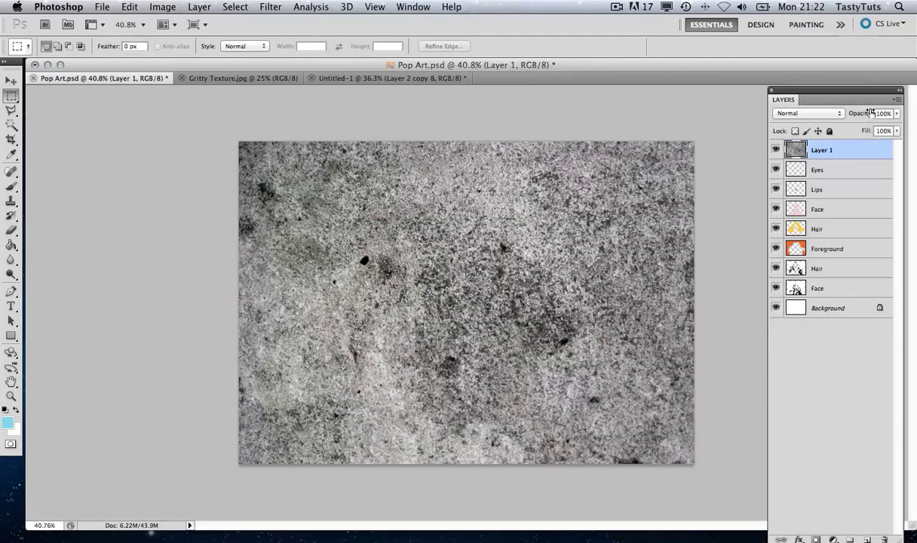
- Set the texture layer's blend mode to Multiply and use Levels to lighten it and boost contrast, leaving only dark specks
click(777, 113)
click(789, 146)
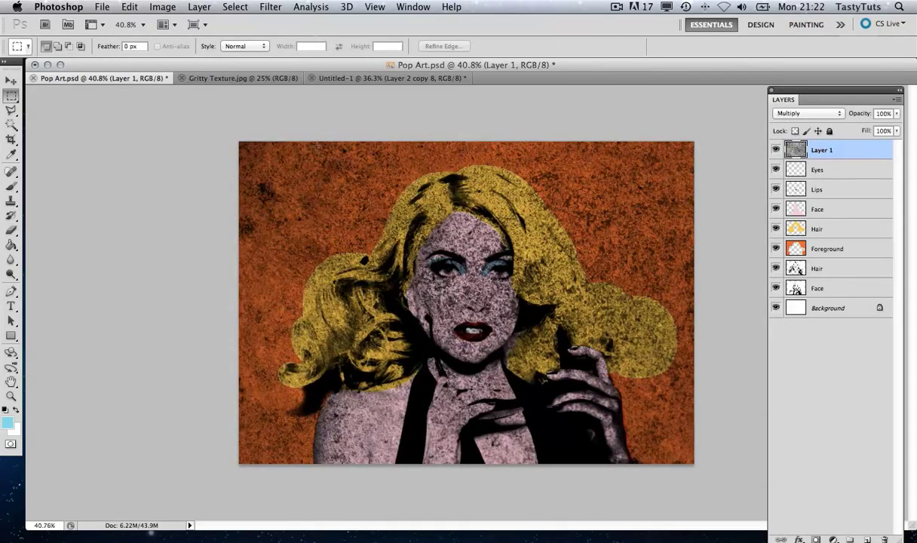
click(163, 9)
mouse_move(188, 46)
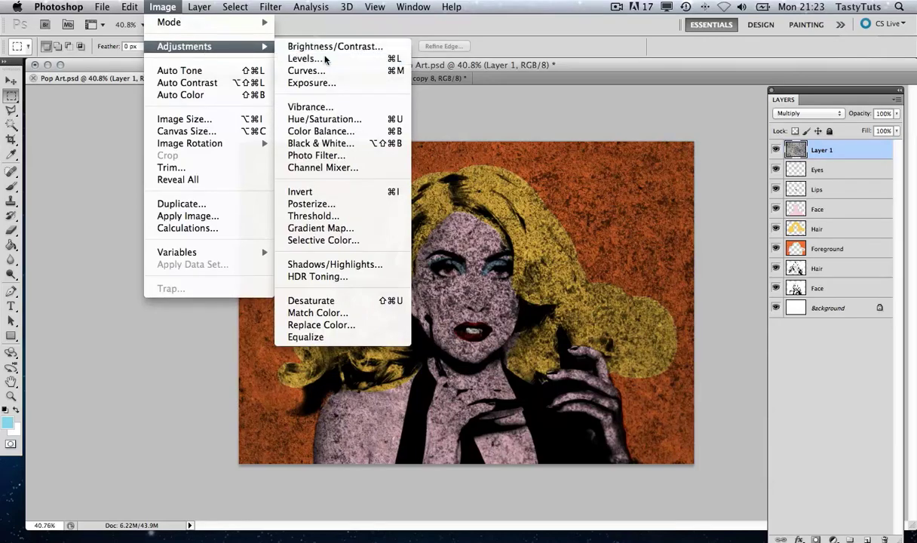
click(305, 59)
drag(810, 242, 727, 242)
mouse_move(651, 242)
mouse_down()
mouse_move(666, 243)
mouse_move(659, 242)
mouse_up()
drag(727, 242, 704, 242)
click(856, 119)
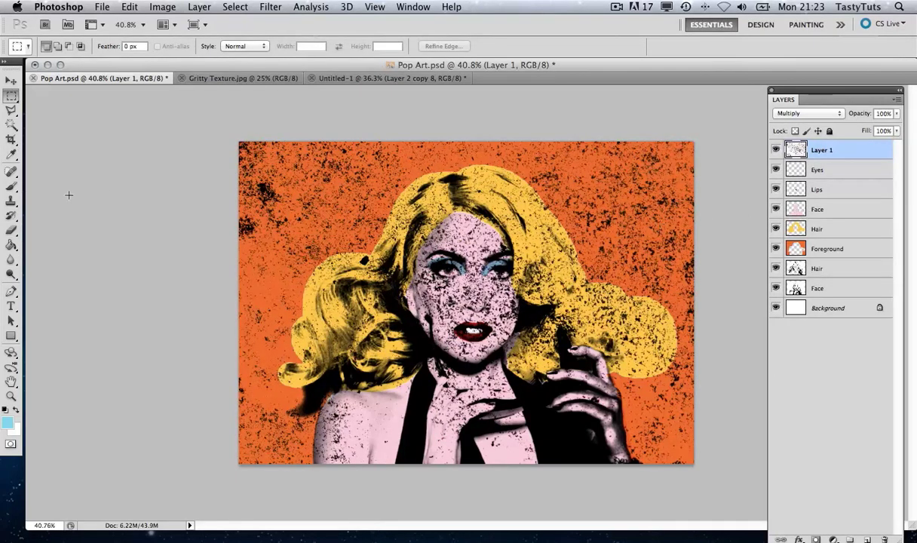
- Erase the grit from the upper face, nearby hair and adjoining orange background using a spatter eraser brush at 172 px
click(12, 232)
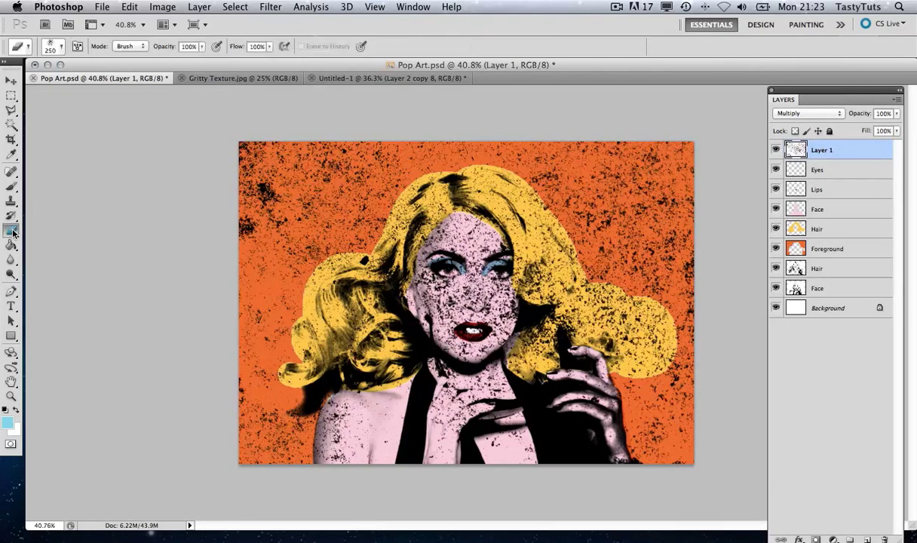
click(60, 46)
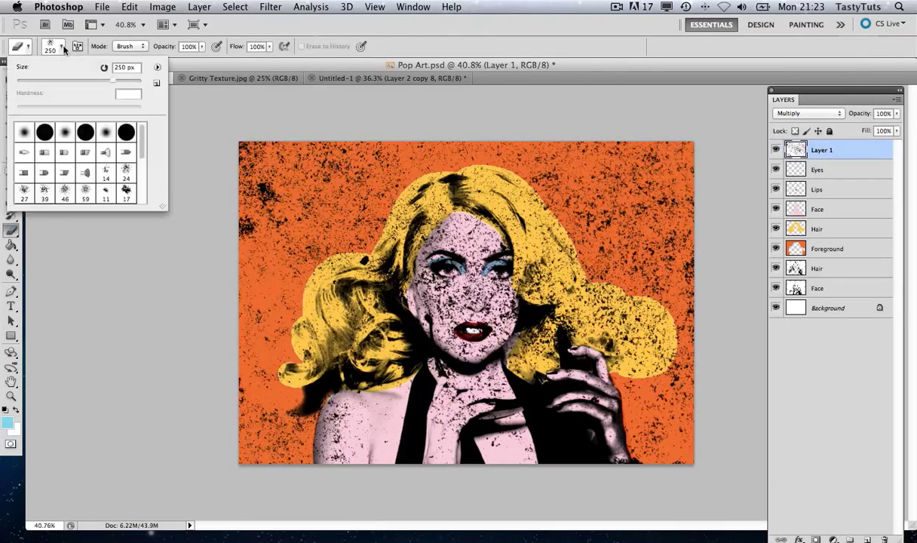
click(86, 193)
drag(51, 79, 102, 82)
key(Return)
mouse_move(352, 201)
mouse_down()
mouse_move(372, 224)
mouse_move(345, 249)
mouse_move(374, 182)
mouse_move(356, 197)
mouse_move(346, 240)
mouse_move(323, 265)
mouse_move(306, 244)
mouse_move(372, 190)
mouse_move(408, 185)
mouse_move(458, 225)
mouse_move(400, 155)
mouse_up()
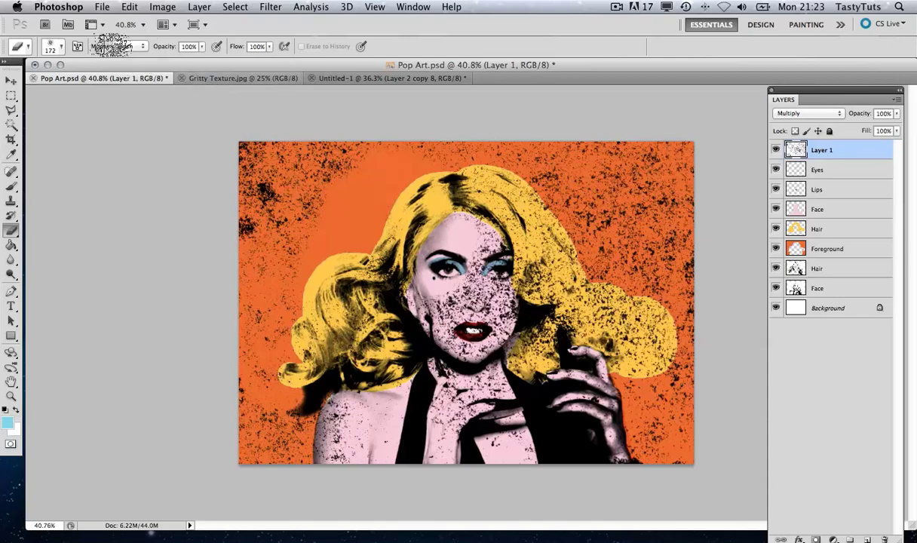
- Enlarge the eraser to 422 px and clear the remaining grit from the portrait and inner background, keeping specks near the edges
click(61, 48)
drag(94, 81, 113, 82)
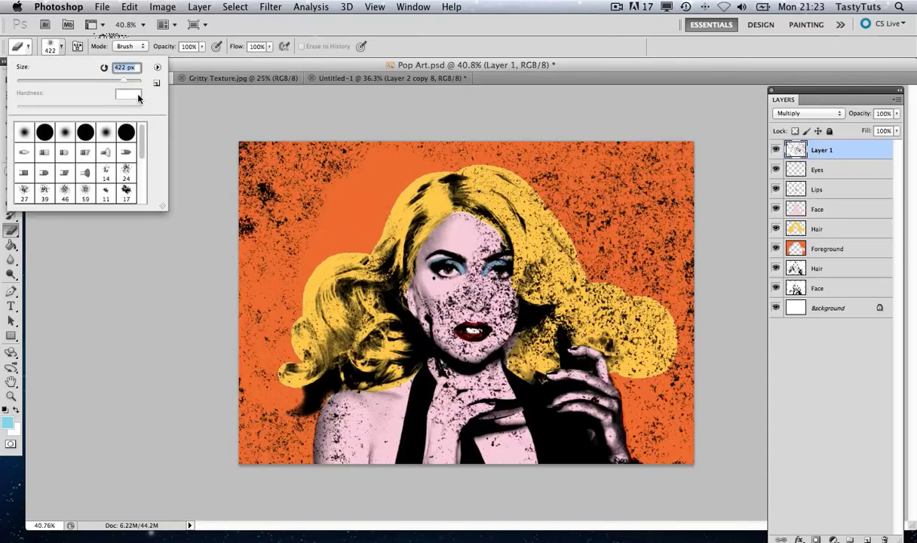
click(243, 274)
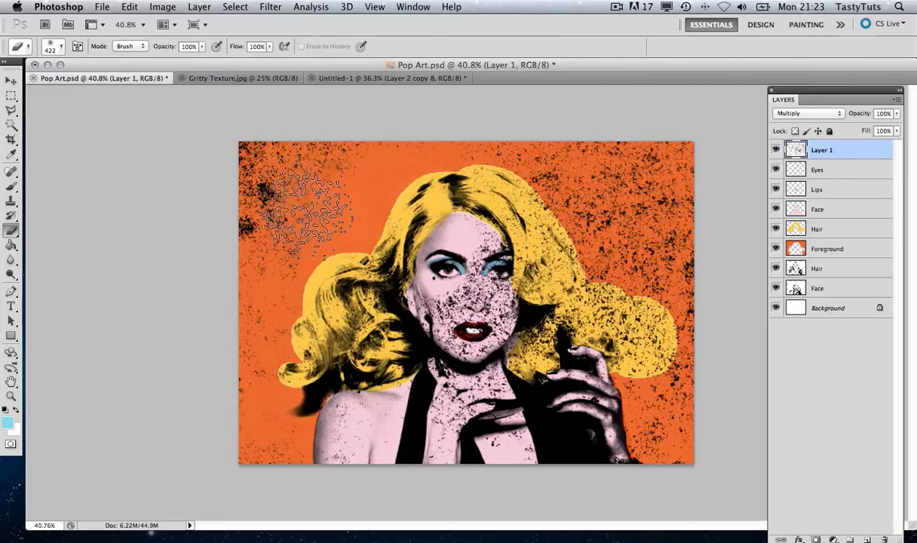
mouse_move(465, 169)
mouse_down()
mouse_move(570, 231)
mouse_move(509, 155)
mouse_move(468, 193)
mouse_move(388, 162)
mouse_up()
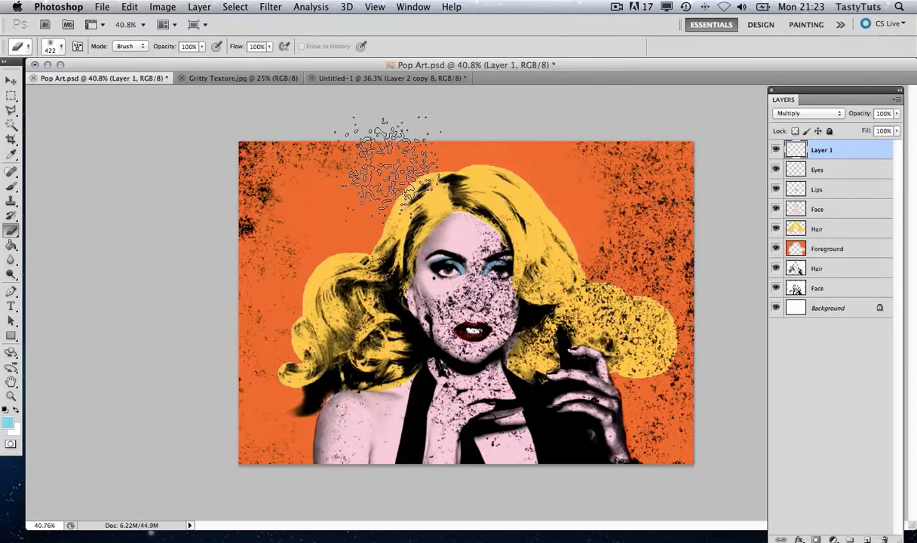
mouse_move(609, 174)
mouse_down()
mouse_move(551, 313)
mouse_move(618, 298)
mouse_move(547, 335)
mouse_move(437, 339)
mouse_move(407, 324)
mouse_move(524, 396)
mouse_move(649, 370)
mouse_move(611, 438)
mouse_move(630, 400)
mouse_move(607, 325)
mouse_move(603, 158)
mouse_move(649, 204)
mouse_move(664, 354)
mouse_move(316, 332)
mouse_up()
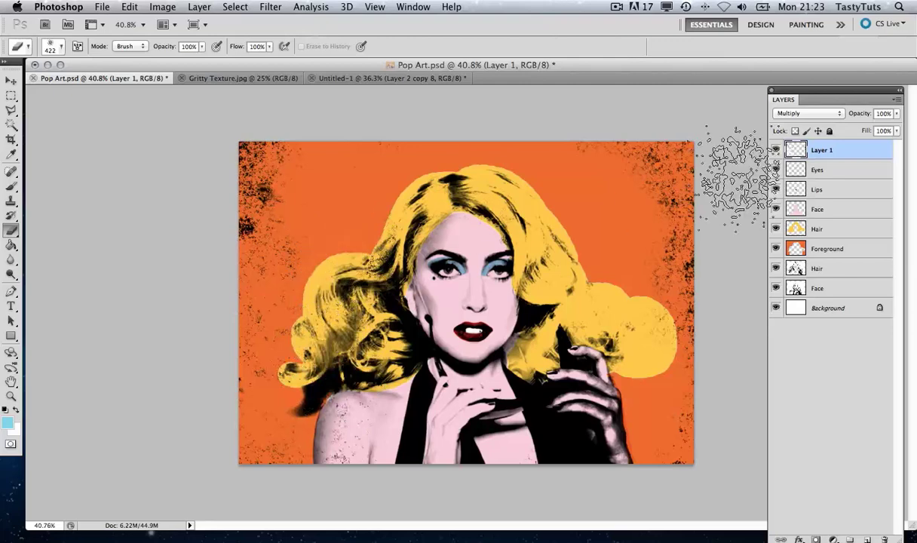
- Lower the texture layer's opacity to 10%
click(884, 114)
text(10)
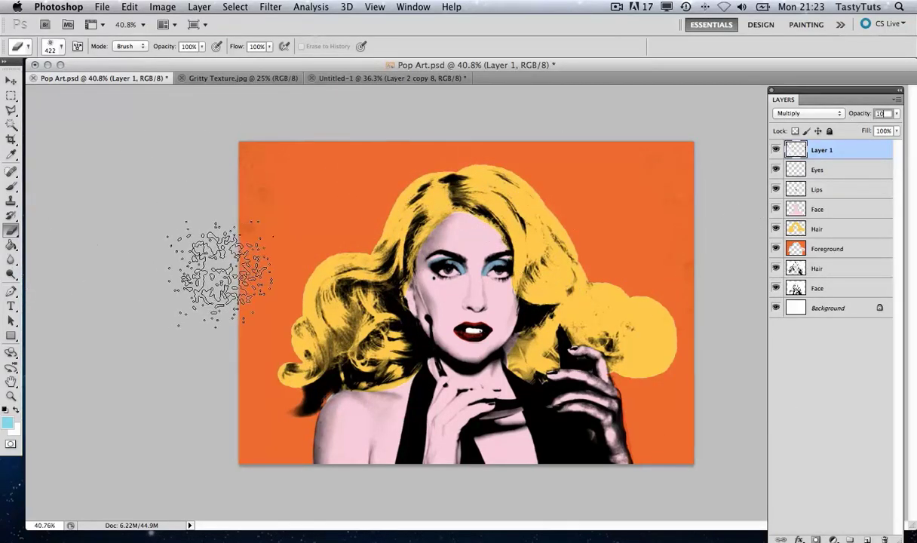
click(12, 96)
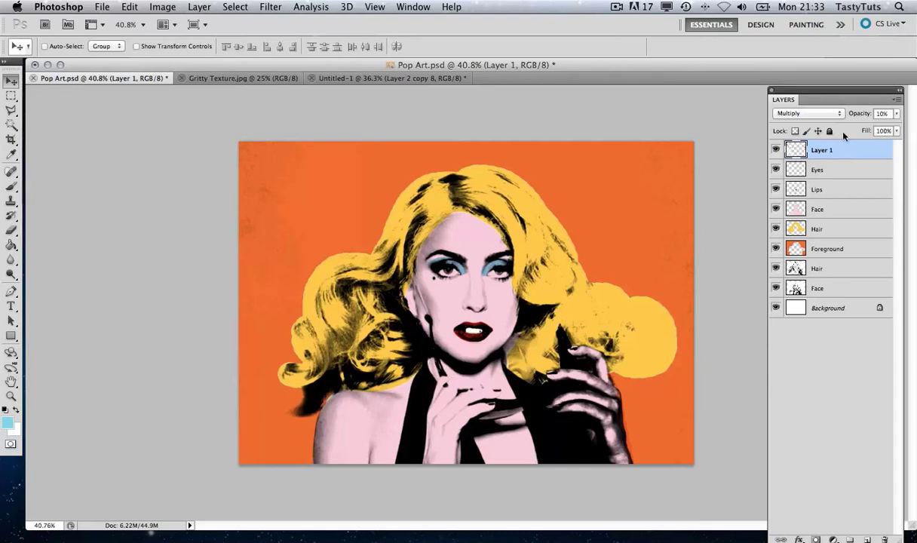
- Flatten the Pop Art image into one layer and copy the whole canvas
click(897, 99)
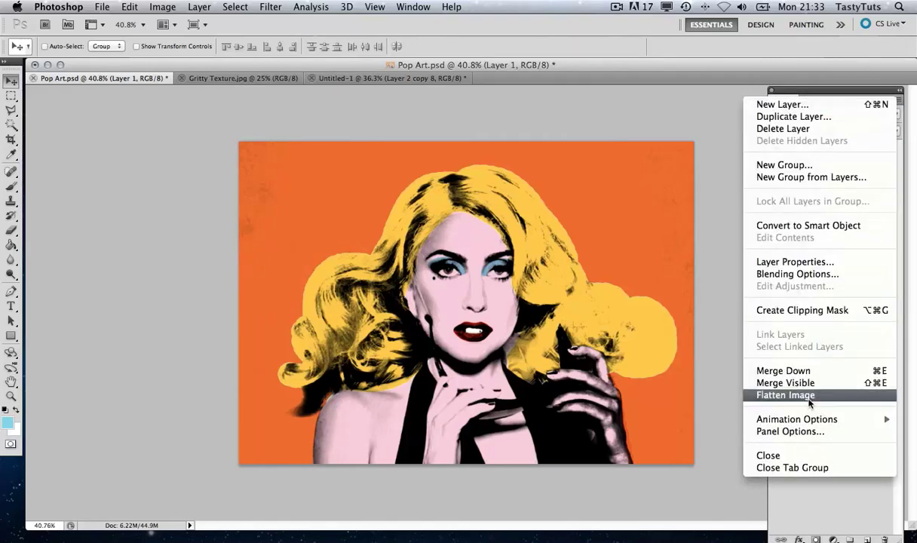
click(785, 395)
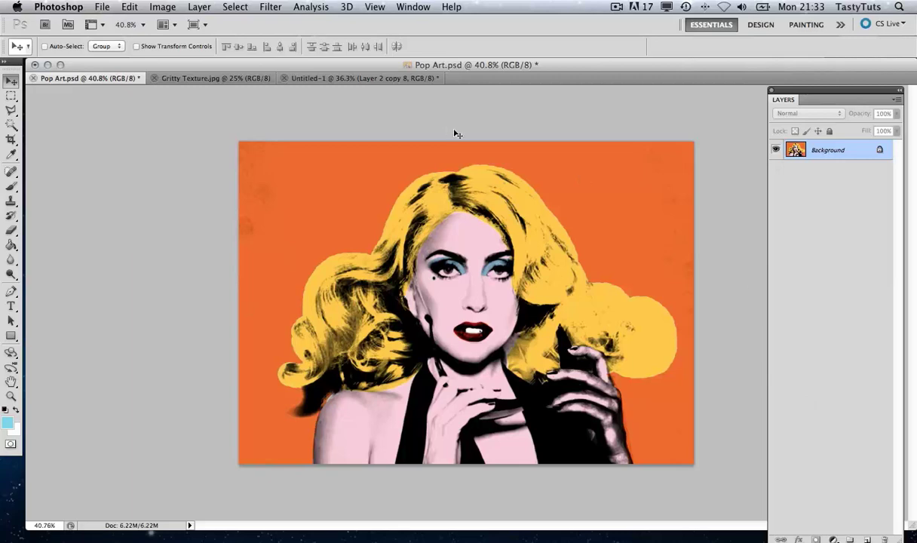
click(236, 7)
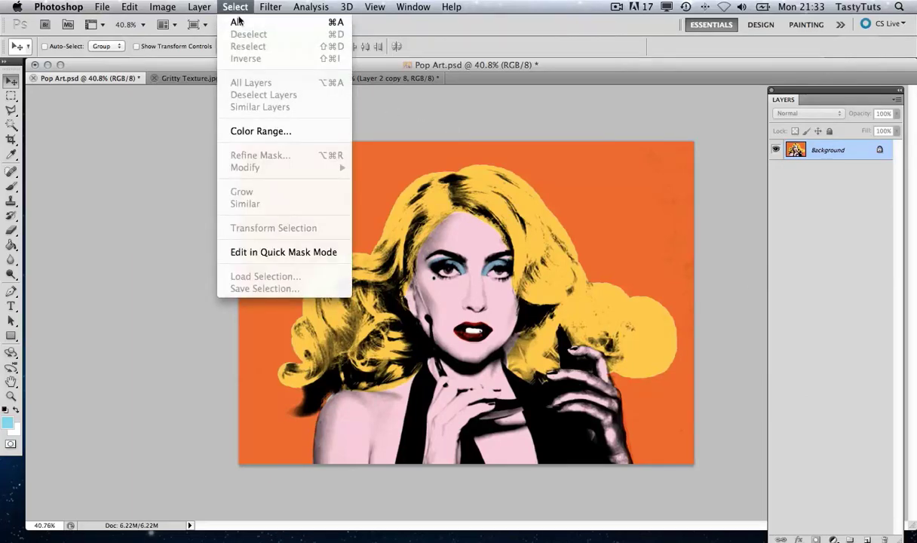
click(231, 20)
click(126, 7)
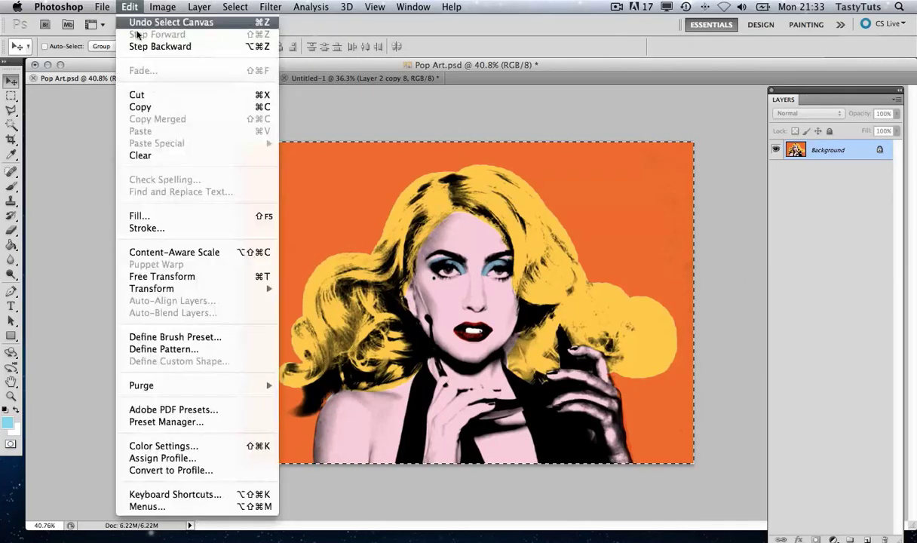
click(151, 104)
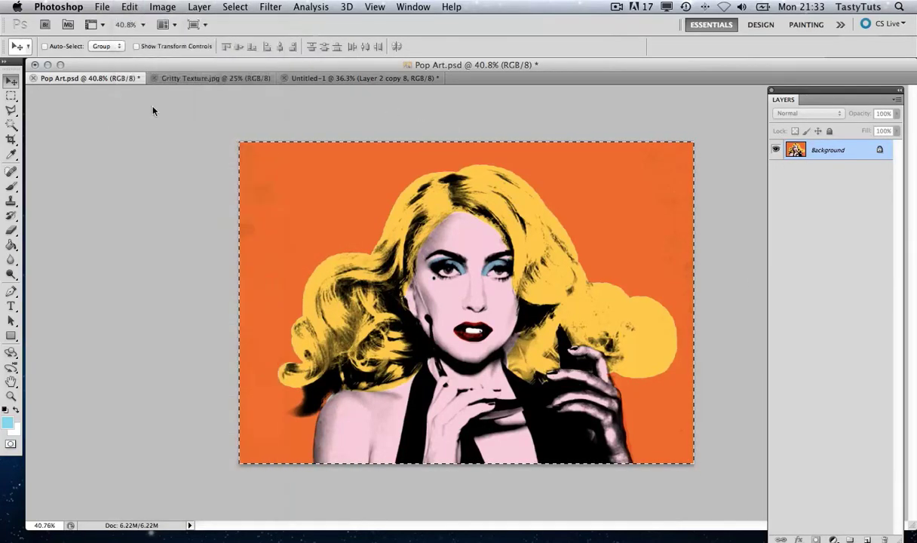
- Create a new A3 document from the International Paper preset, 297 × 420 mm, with the resolution set to 150 pixels/inch
click(103, 7)
click(114, 22)
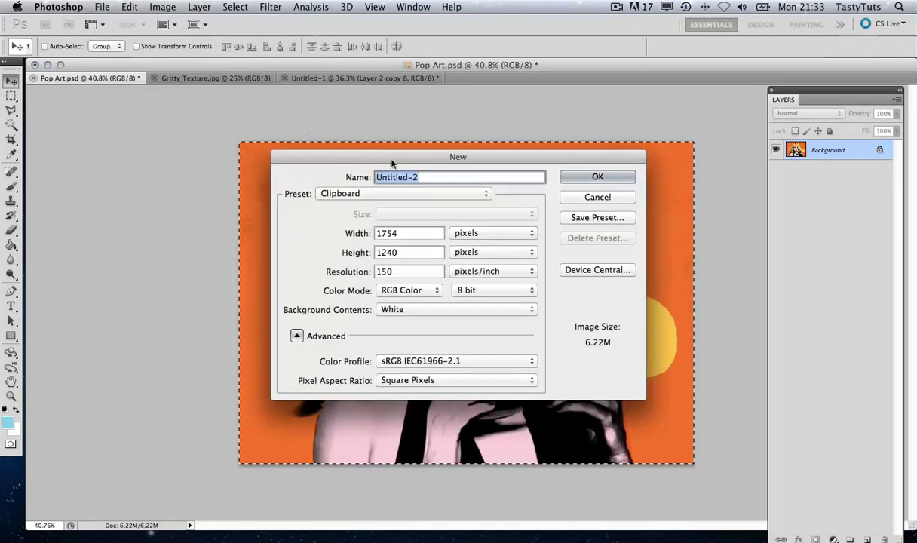
click(487, 194)
click(424, 236)
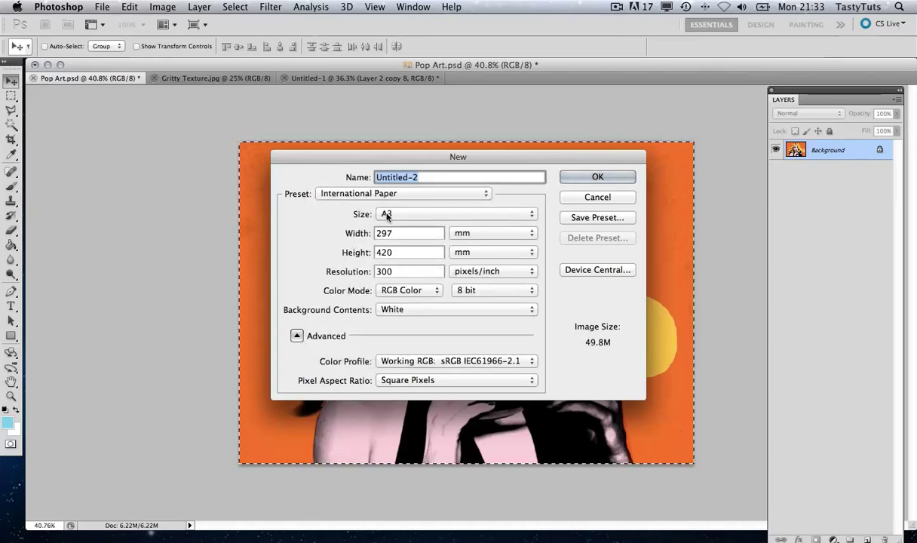
double_click(399, 271)
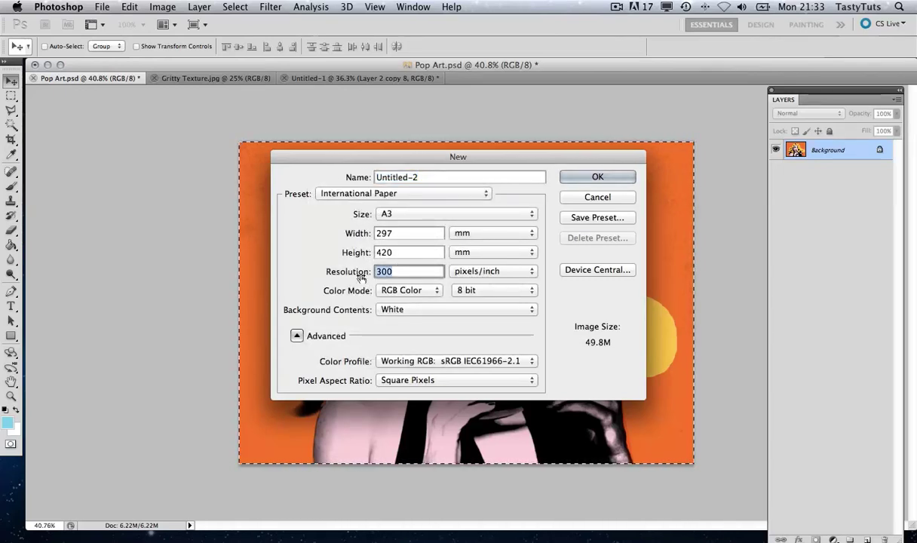
text(150)
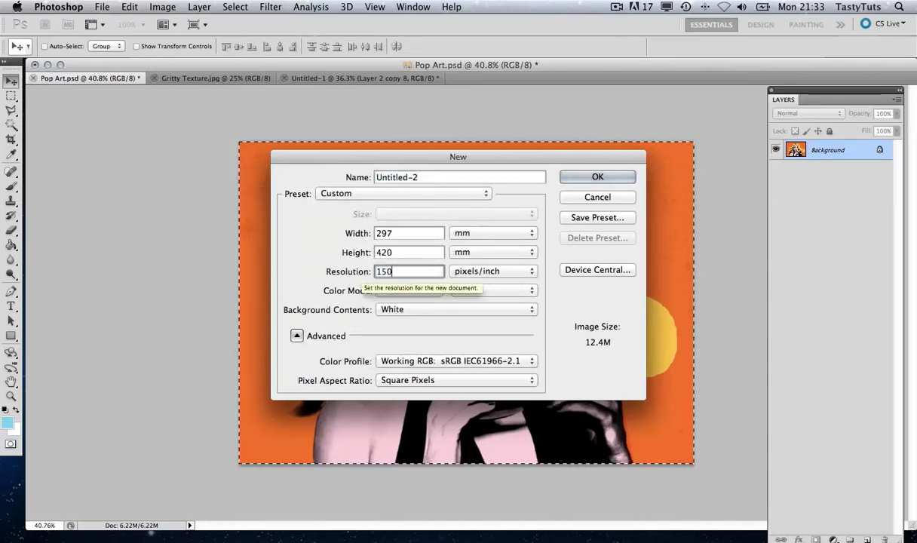
click(578, 179)
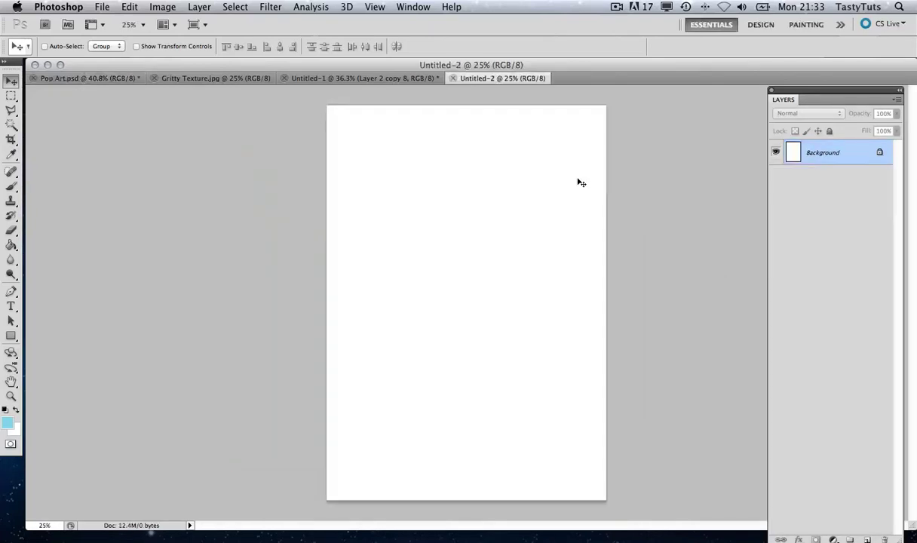
- Rotate the blank A3 canvas 90° clockwise to landscape
click(163, 7)
mouse_move(223, 151)
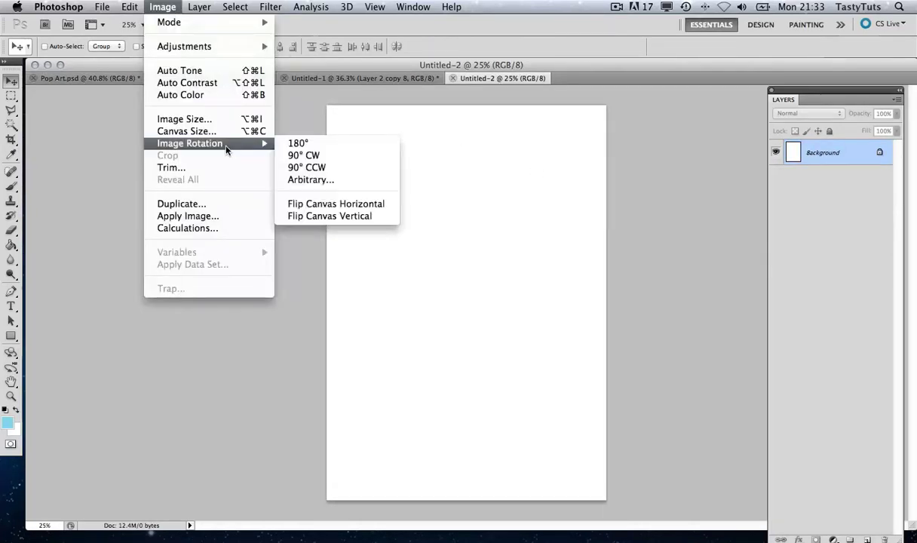
click(303, 155)
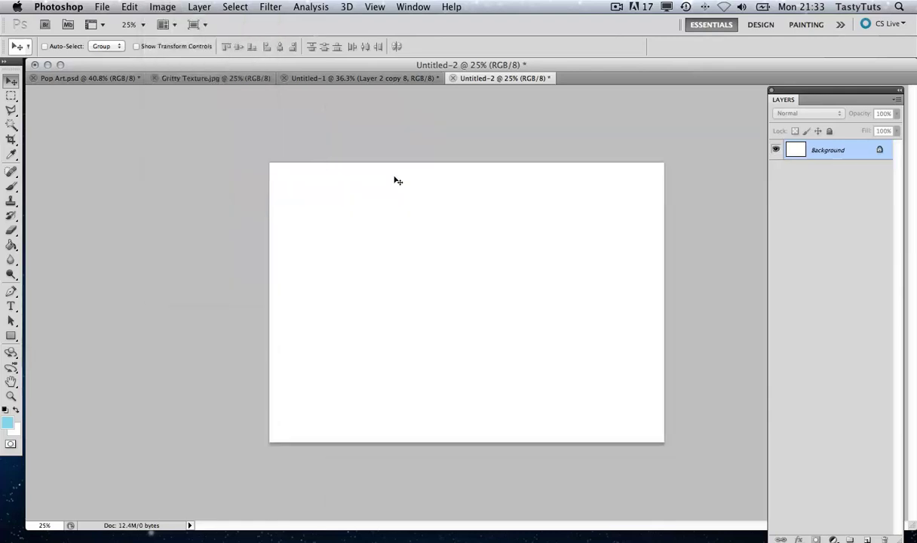
- Paste the copied portrait into the landscape A3 document and scale it down proportionally to about 41%
click(130, 7)
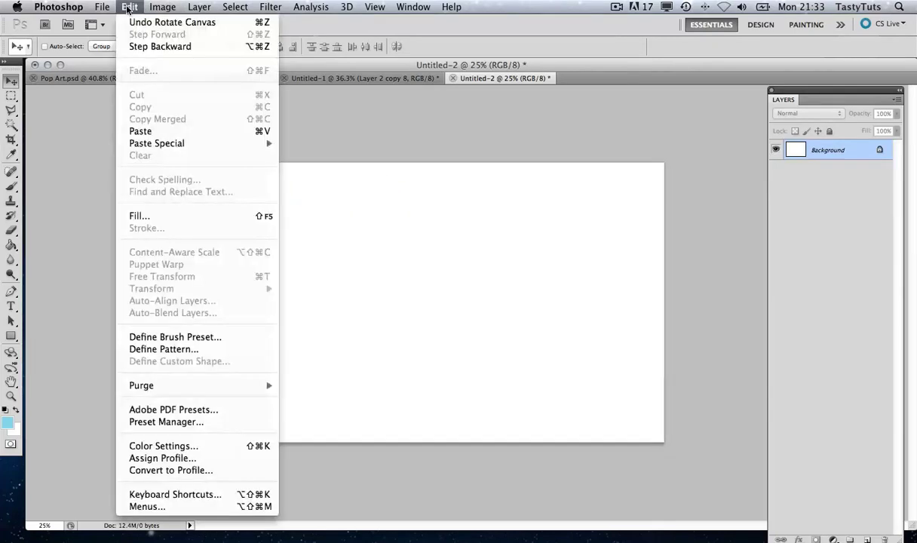
click(133, 74)
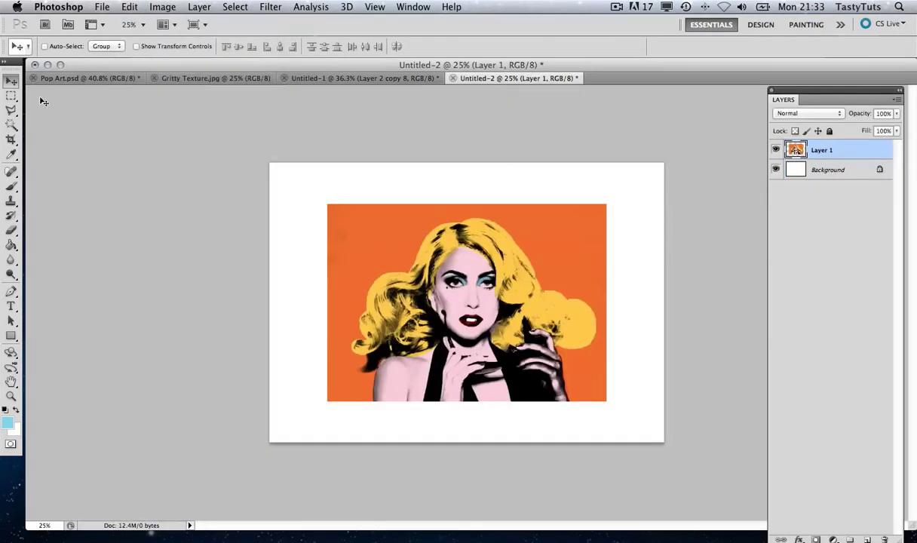
click(11, 96)
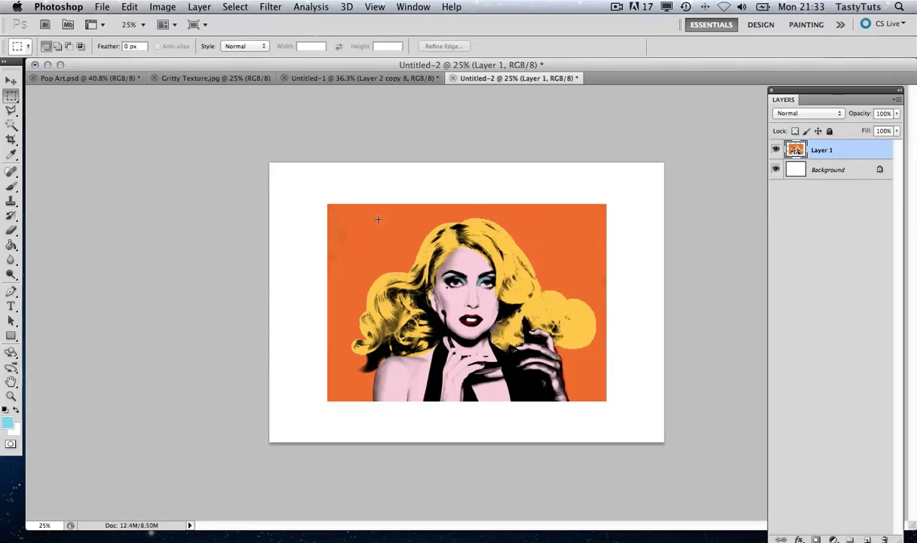
key(ctrl+t)
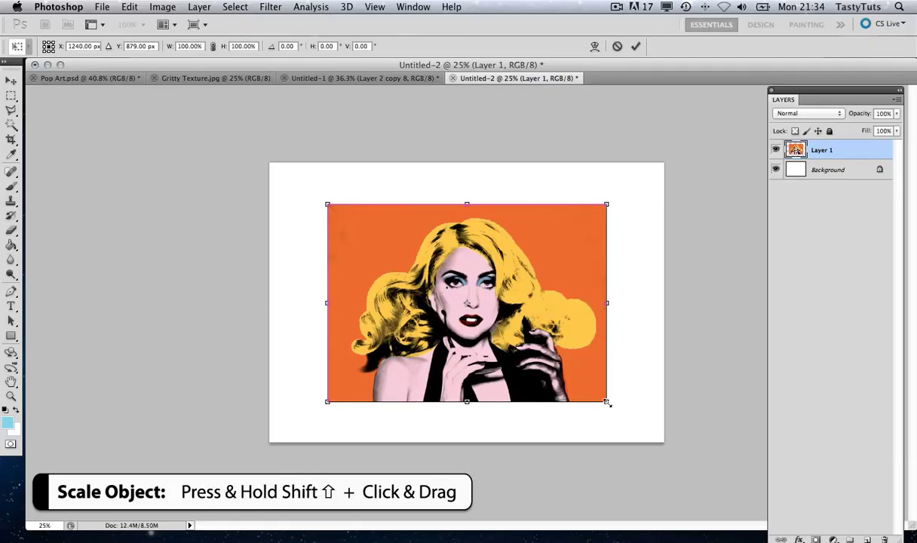
drag(609, 403, 442, 287)
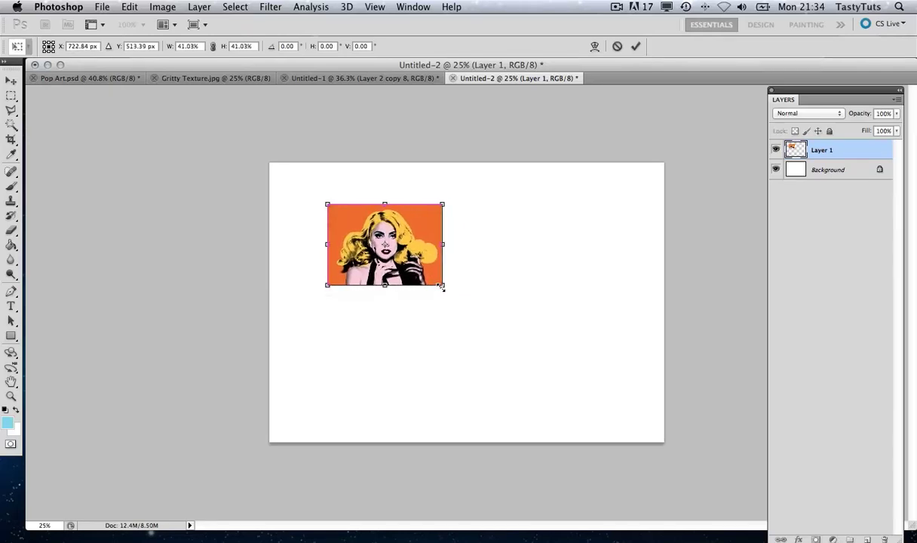
key(Return)
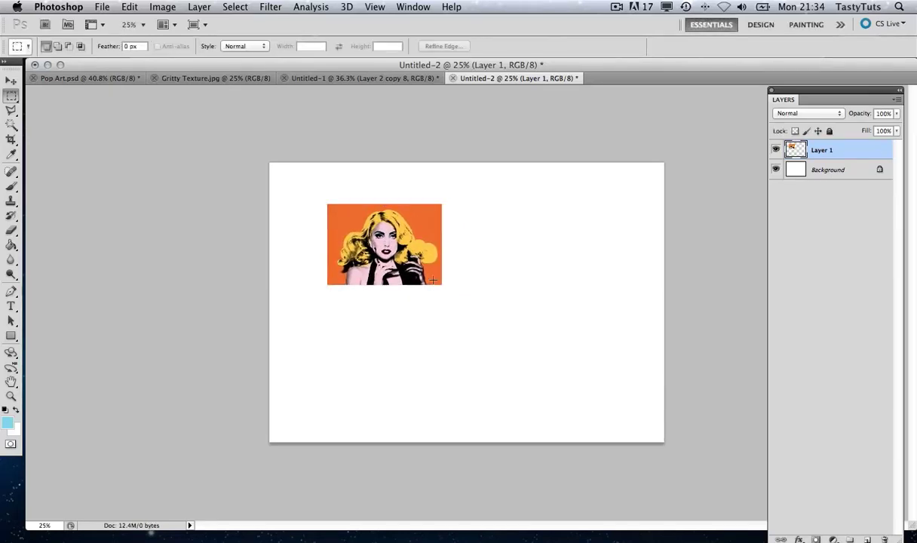
- Move the small portrait near the page's upper-left corner and duplicate it twice side by side to form a row of three
key(v)
drag(403, 257, 369, 239)
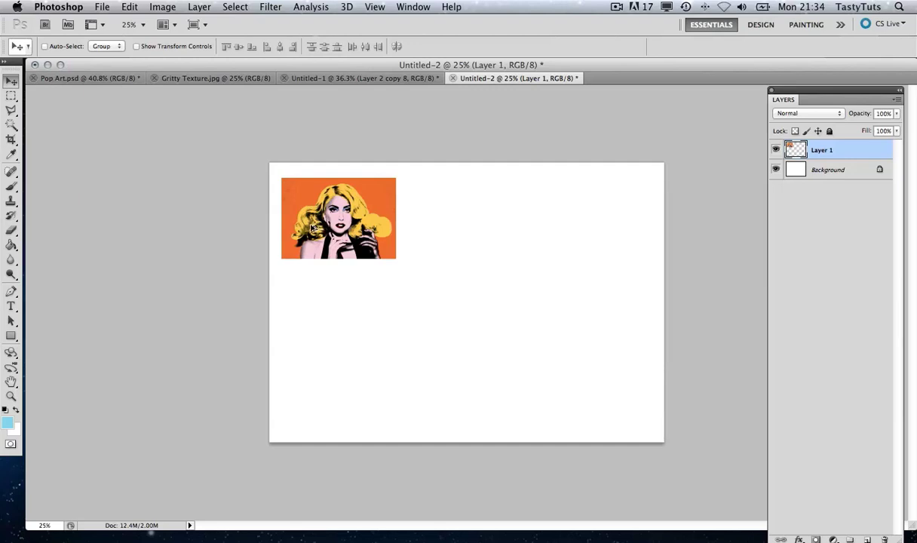
drag(311, 228, 429, 228)
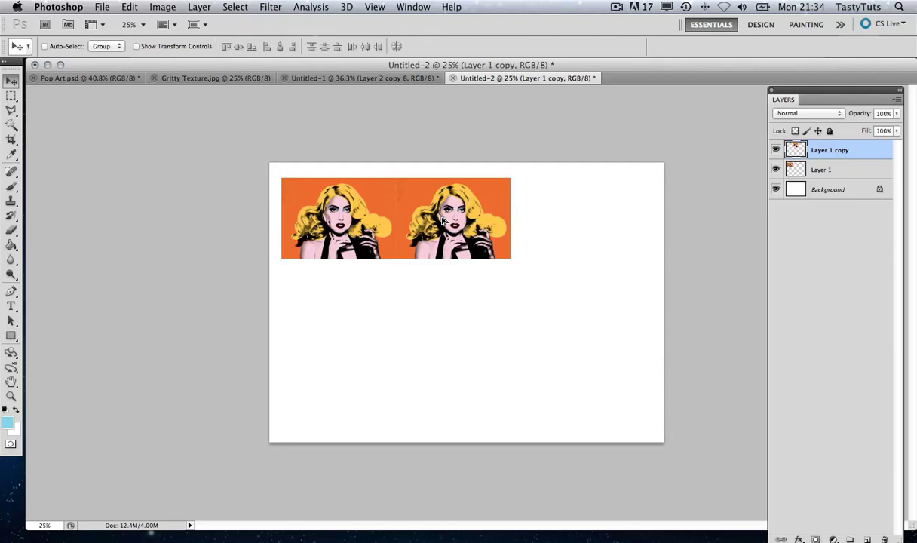
drag(443, 220, 552, 227)
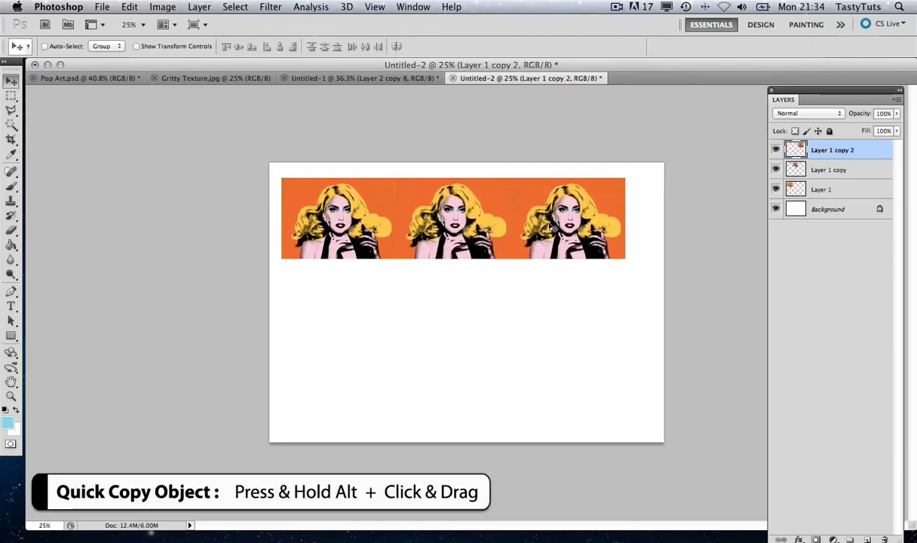
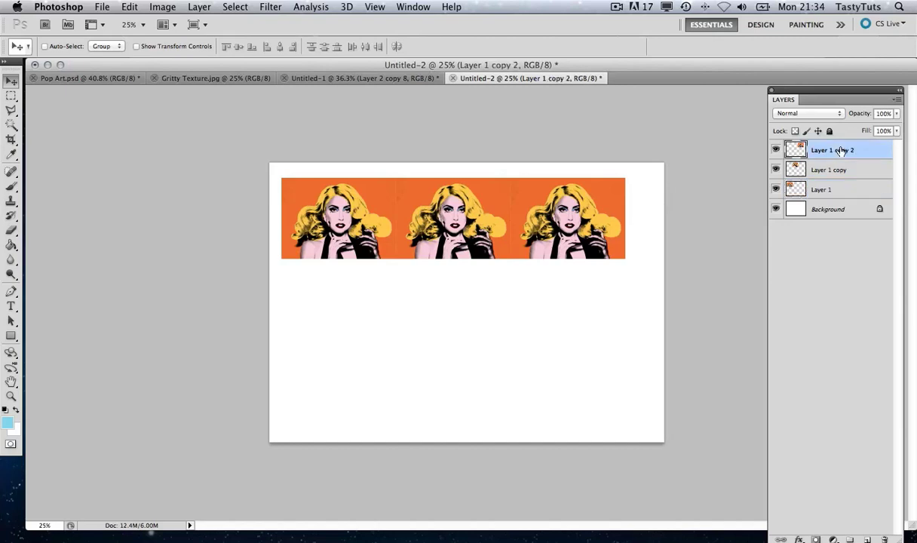
- Shift all three portraits closer to the page's upper-left corner and scale them together to about 110.9% to nearly fill the page width
shift+click(843, 190)
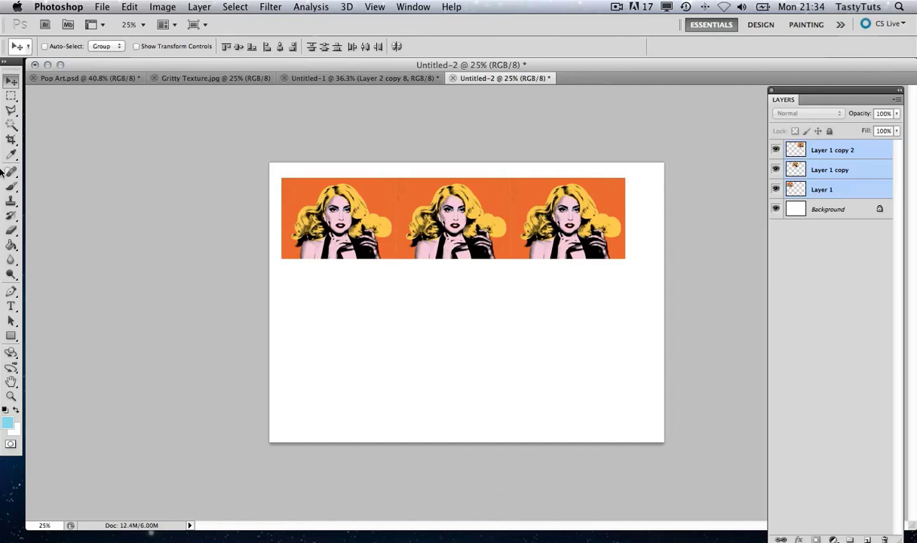
mouse_move(365, 205)
mouse_down()
mouse_move(421, 287)
mouse_move(370, 256)
mouse_move(354, 195)
mouse_up()
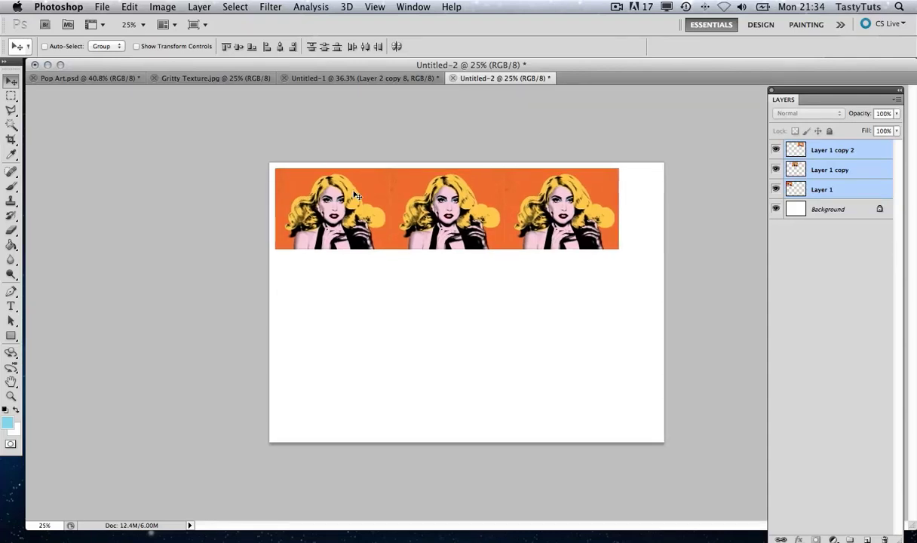
key(ctrl+t)
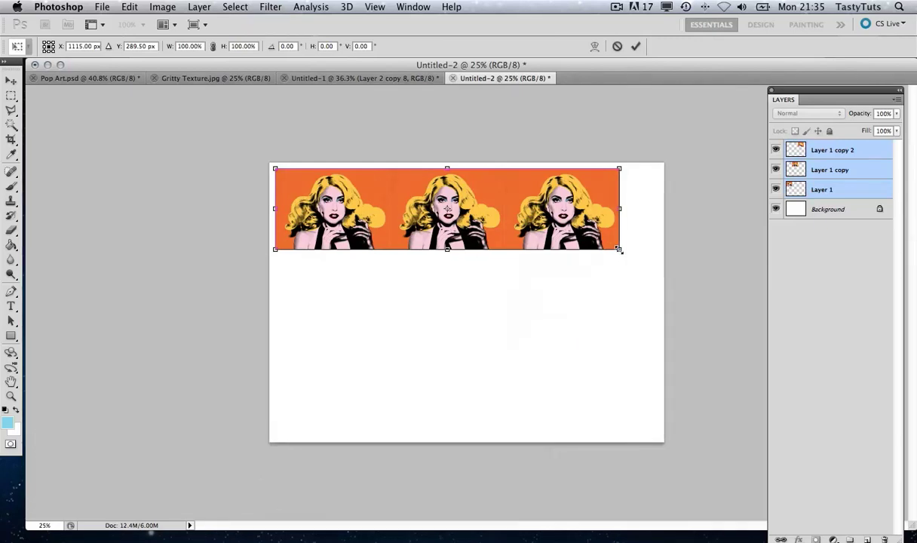
drag(619, 249, 651, 277)
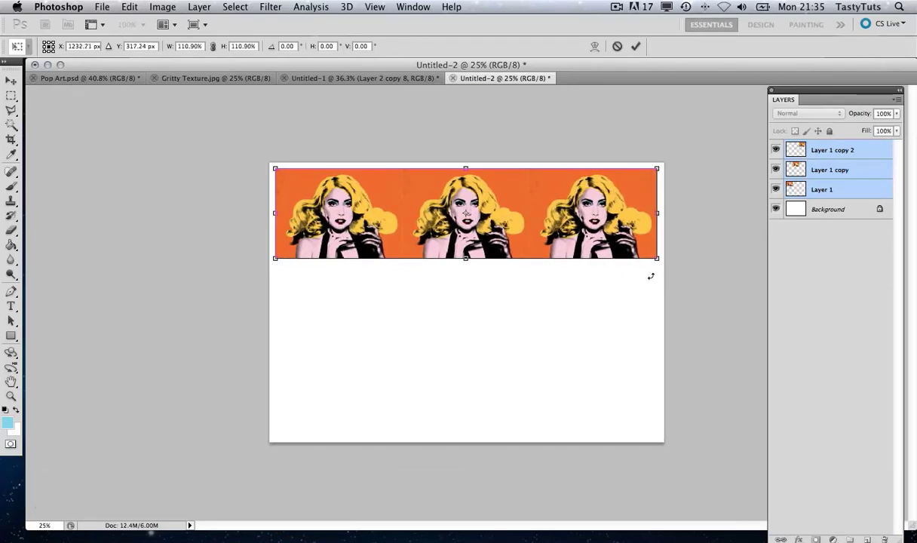
key(Return)
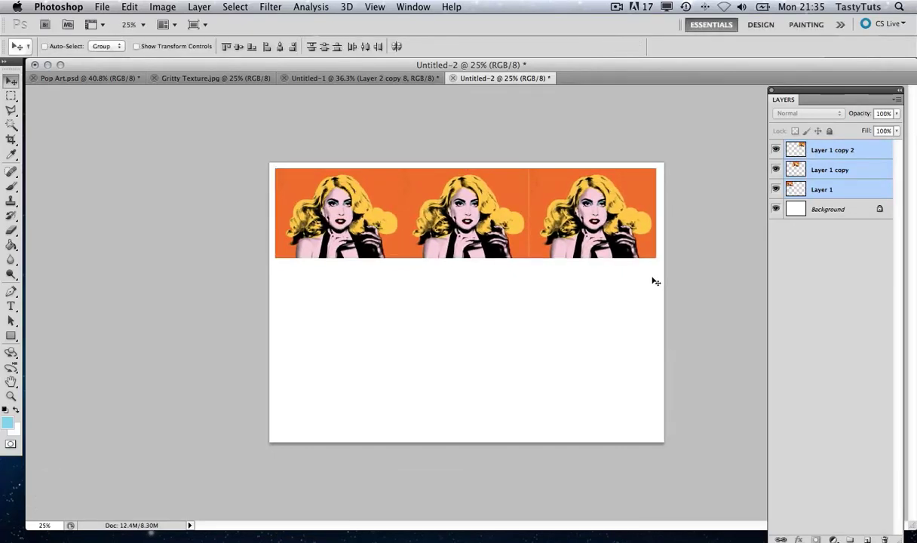
- Duplicate the three selected portrait layers straight down to form a second row directly beneath the first
click(867, 190)
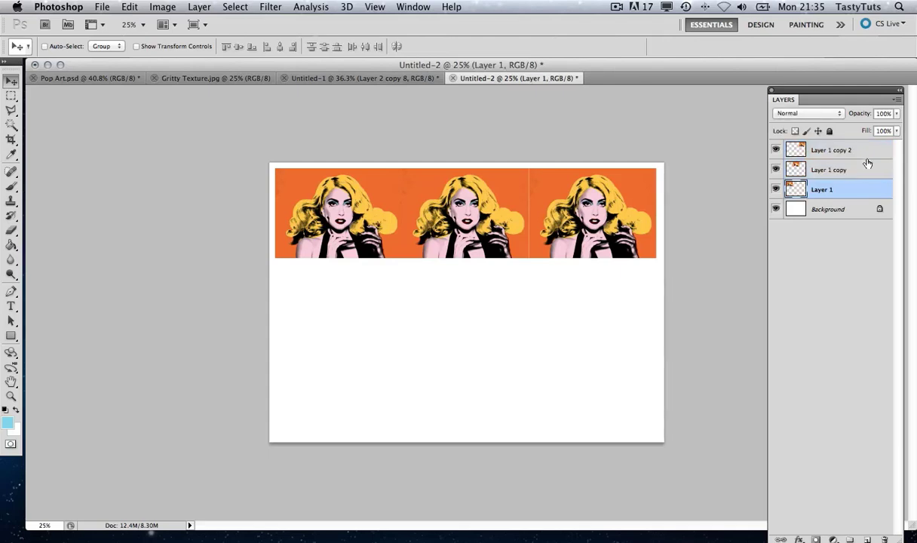
click(825, 153)
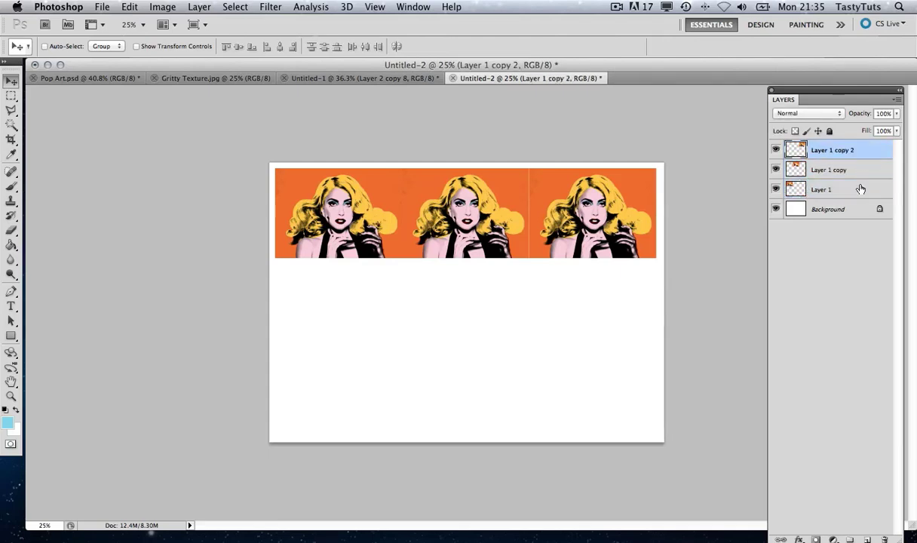
shift+click(861, 190)
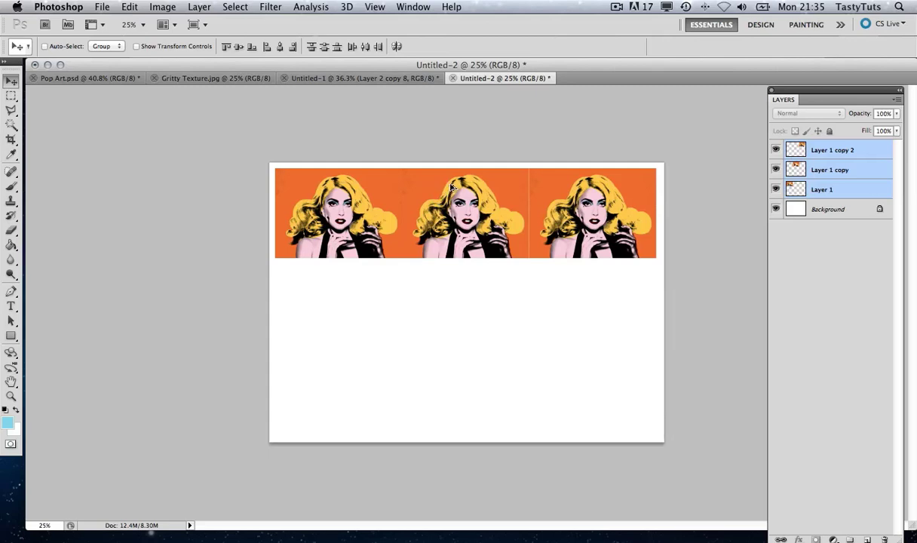
scroll(451, 187, down, 1)
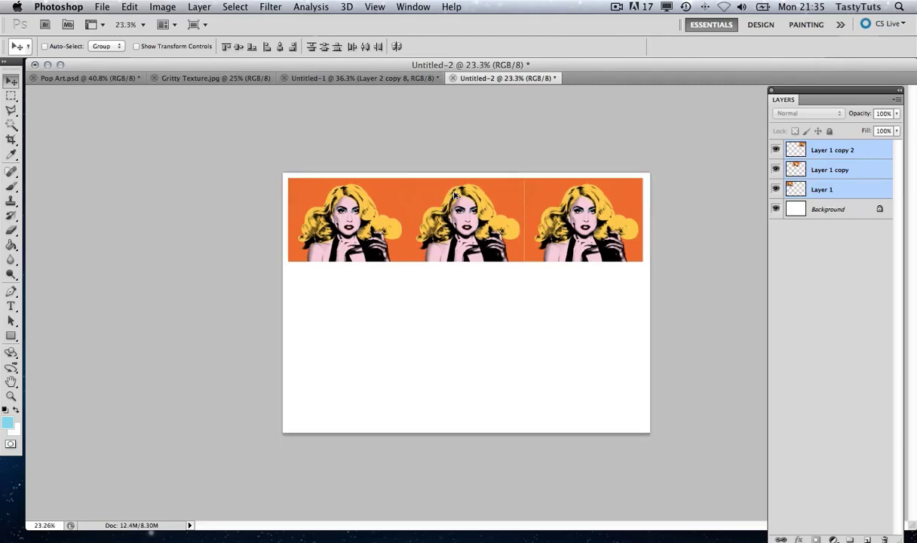
drag(455, 195, 454, 282)
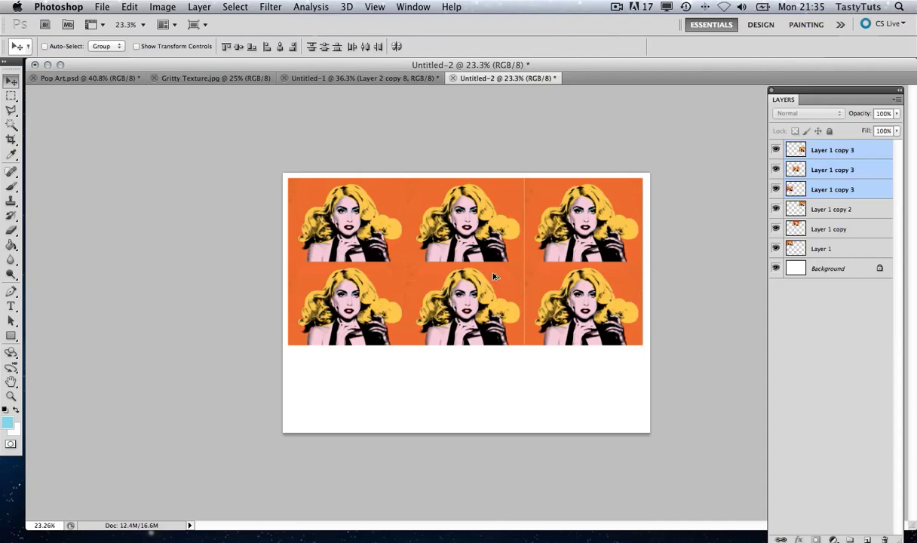
- Duplicate the second row of portraits straight down as a third row, completing a three-by-three grid
scroll(494, 276, up, 3)
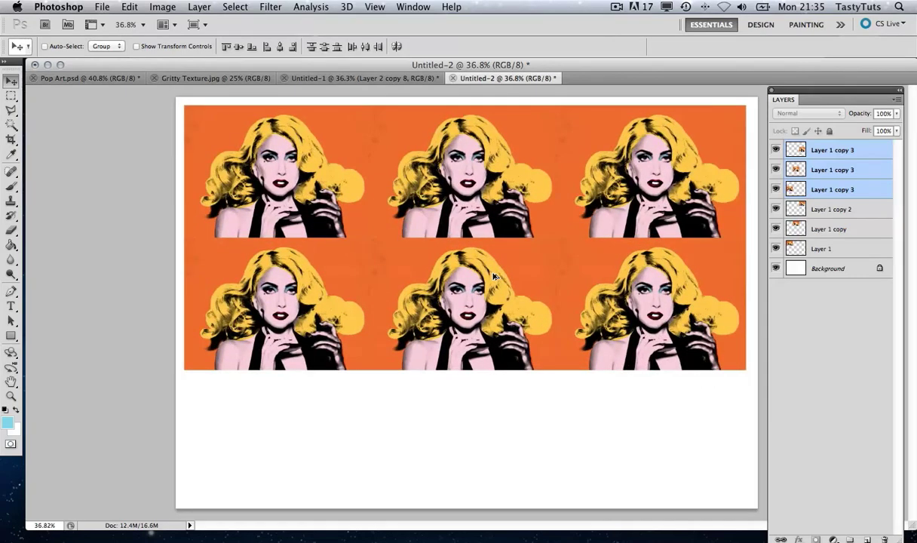
scroll(494, 276, down, 1)
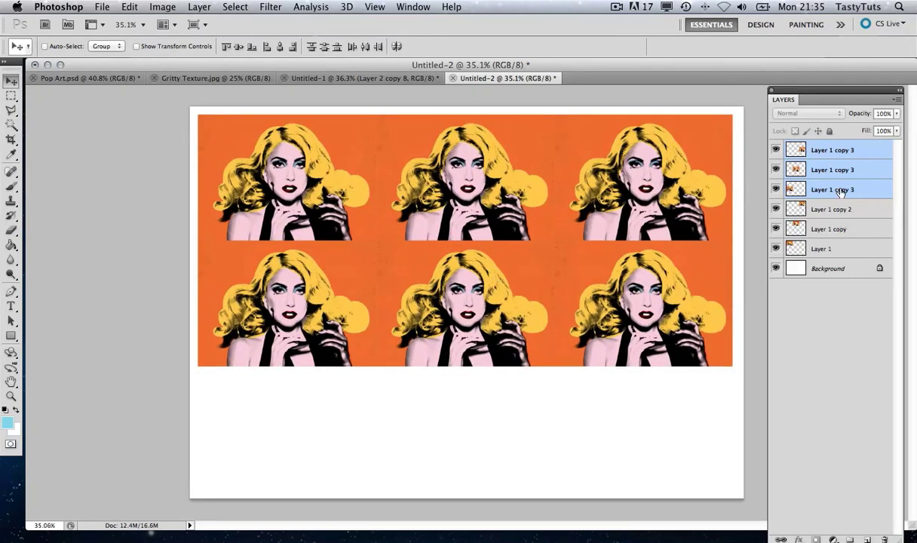
mouse_move(453, 294)
mouse_down()
mouse_move(445, 328)
mouse_move(473, 324)
mouse_move(460, 304)
mouse_up()
drag(457, 287, 457, 414)
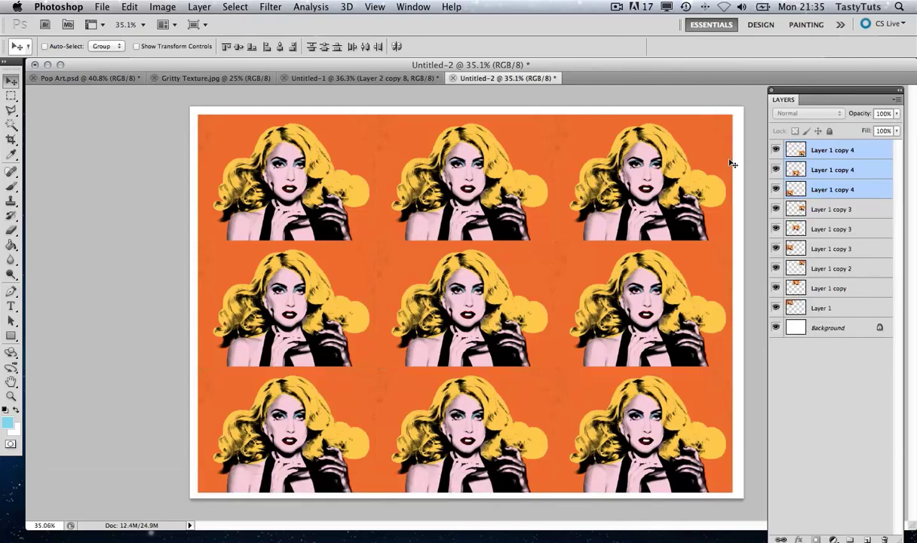
- Select all nine portrait layers above the Background and nudge the whole grid slightly to centre it on the page
click(809, 247)
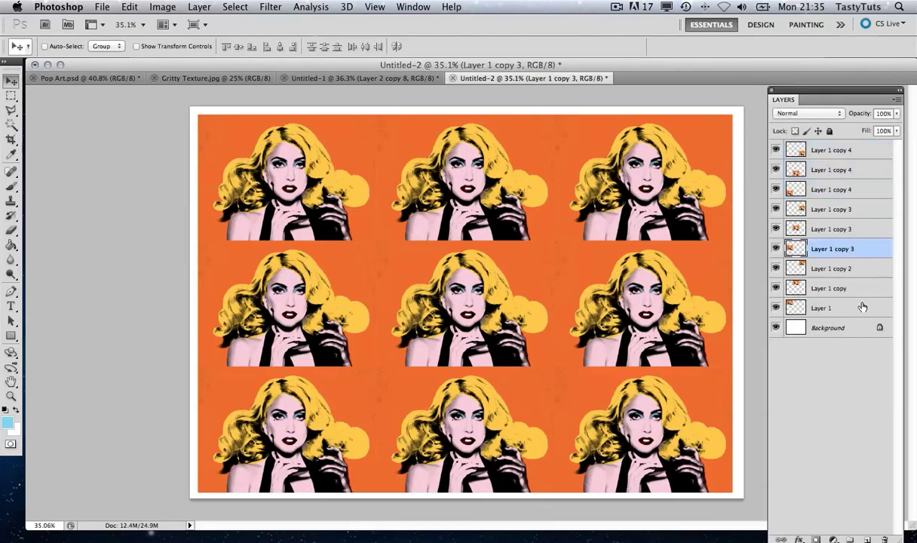
click(860, 150)
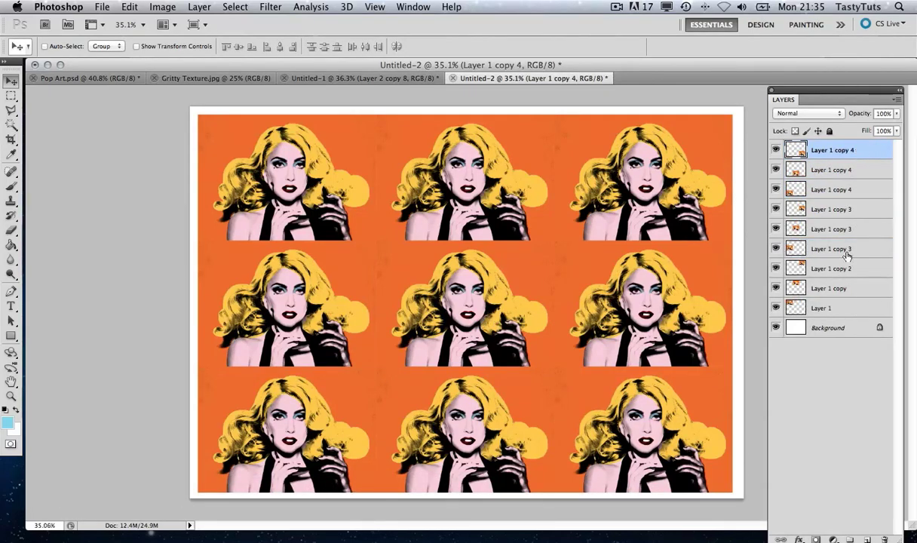
shift+click(845, 310)
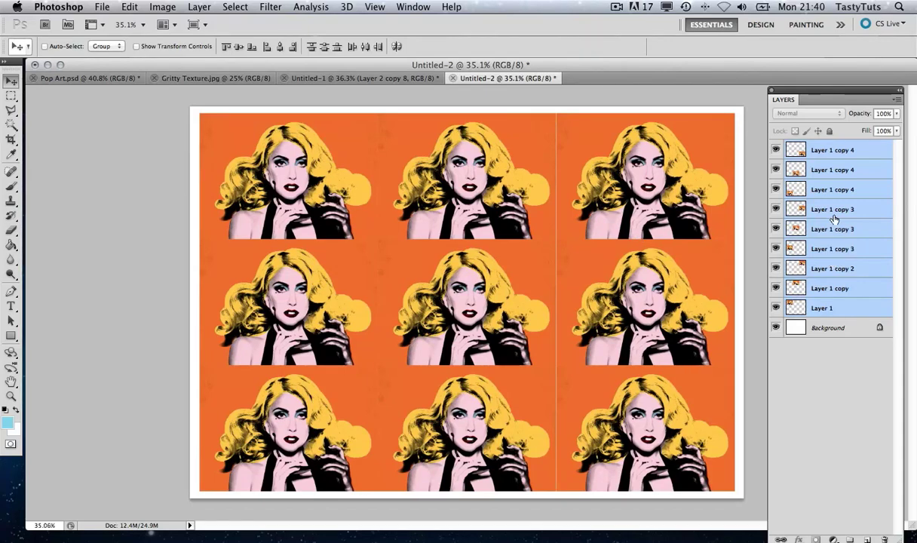
- Toggle the centre and lower-left portrait layers off and on to check which grid image each one holds
click(867, 170)
click(868, 152)
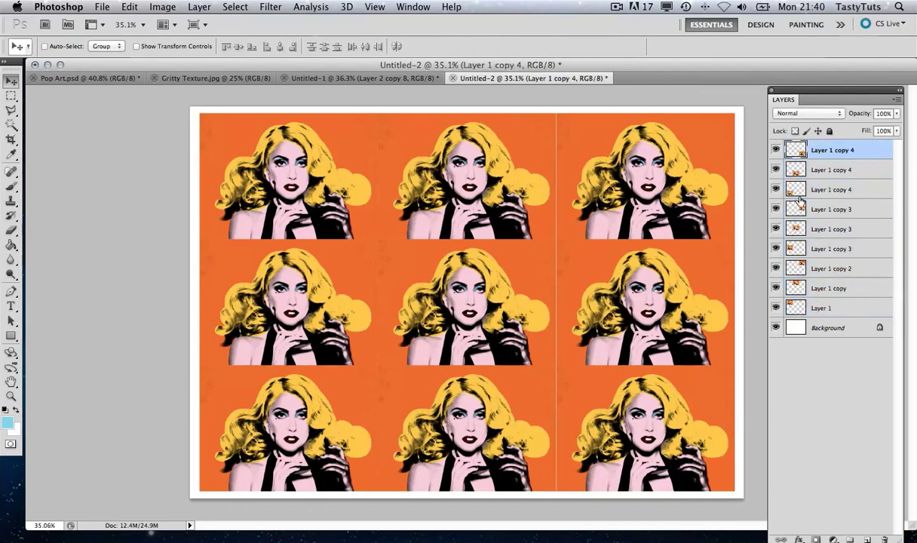
click(776, 230)
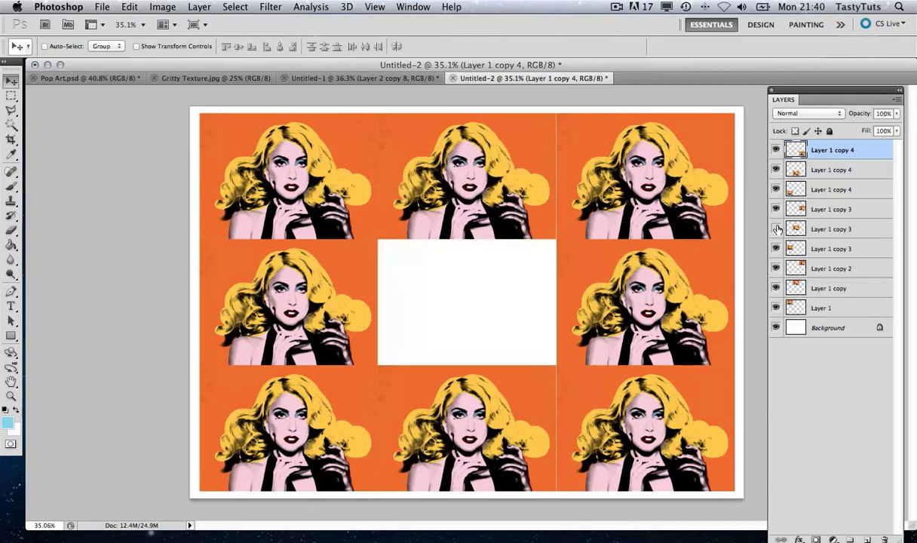
click(776, 229)
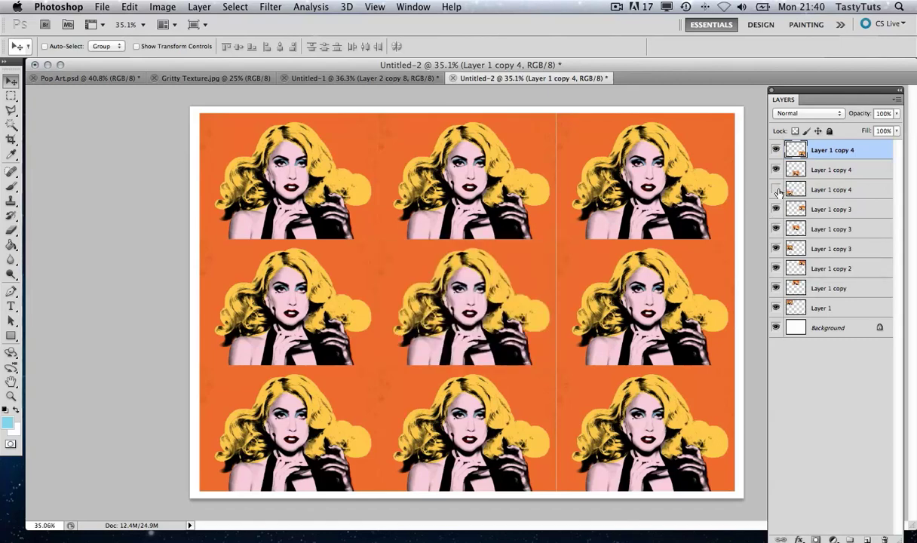
click(777, 190)
click(777, 190)
- Select Layer 1, the upper-left portrait, and toggle its visibility off and on to verify it
click(798, 306)
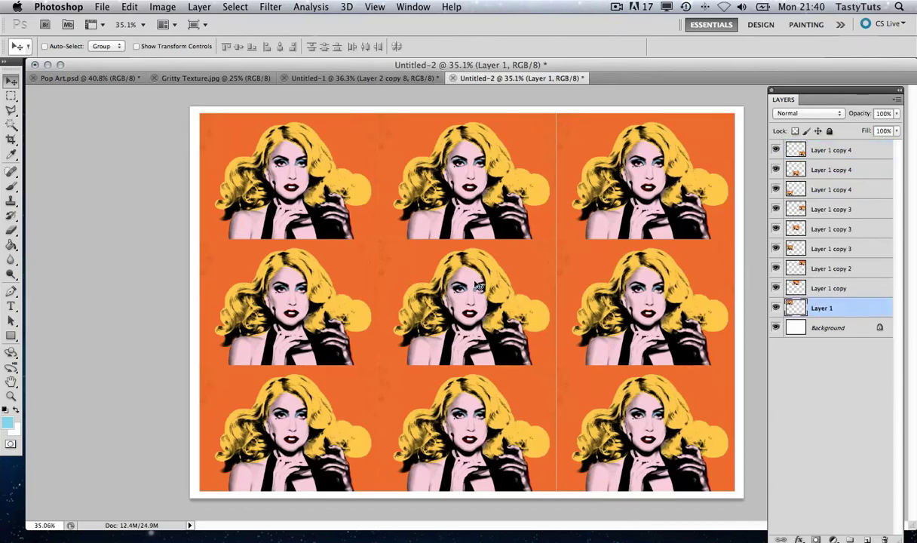
click(776, 309)
click(776, 309)
key(super+u)
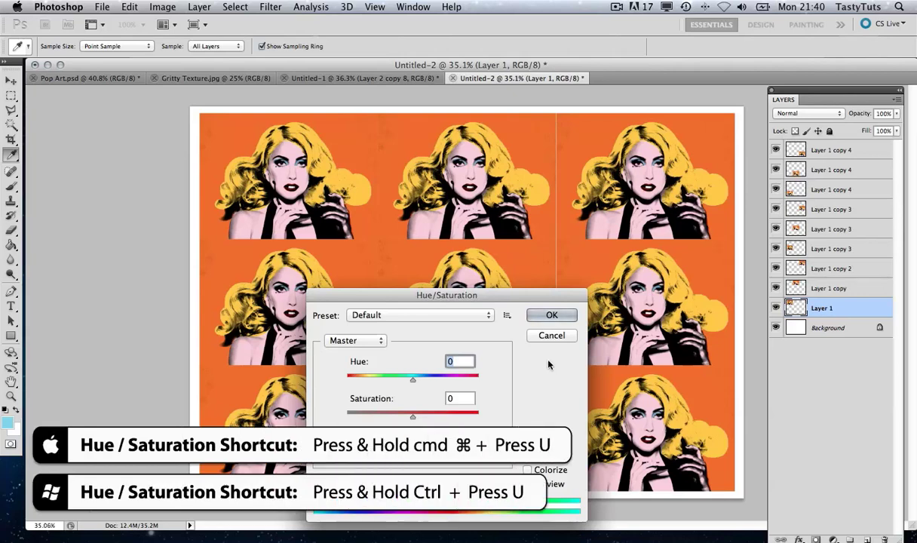
click(549, 335)
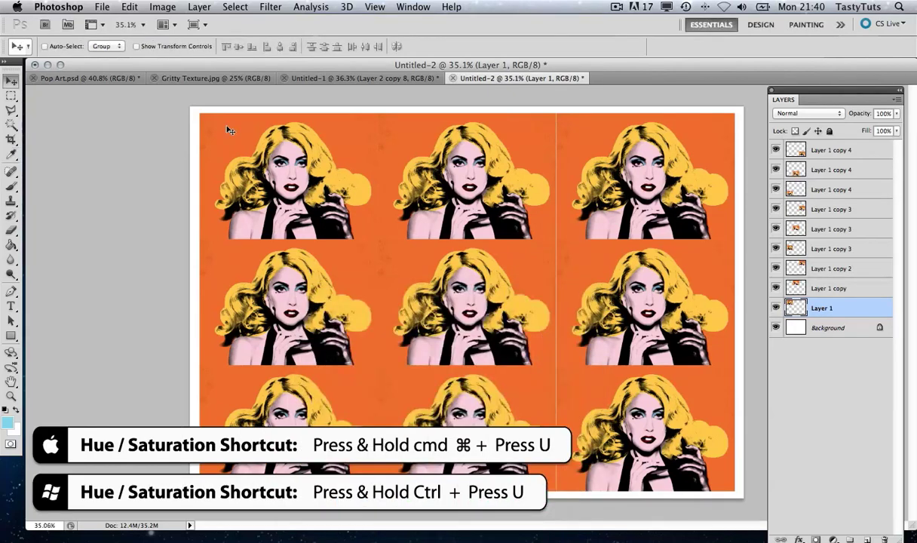
click(163, 7)
mouse_move(188, 46)
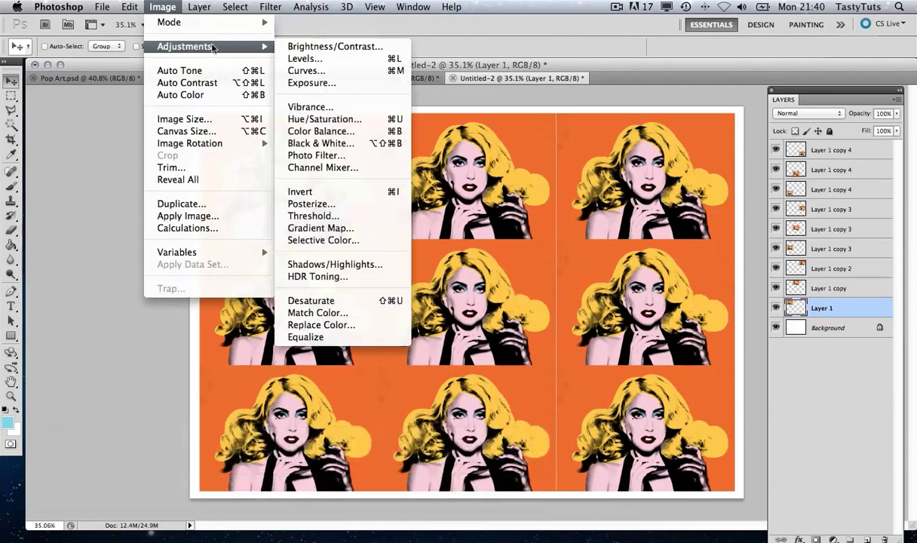
click(472, 75)
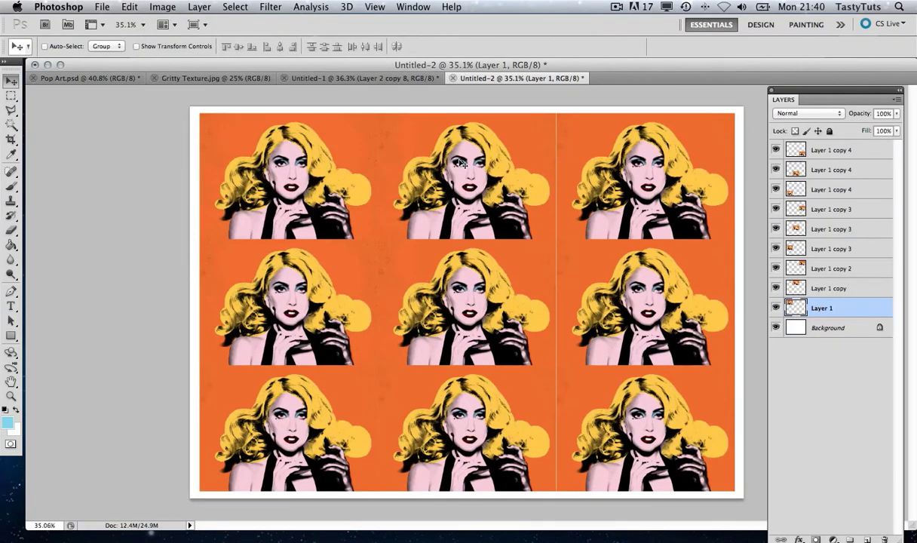
- Recolour the upper-left portrait on Layer 1 purple and magenta with Hue/Saturation, setting the hue to -109
key(super+u)
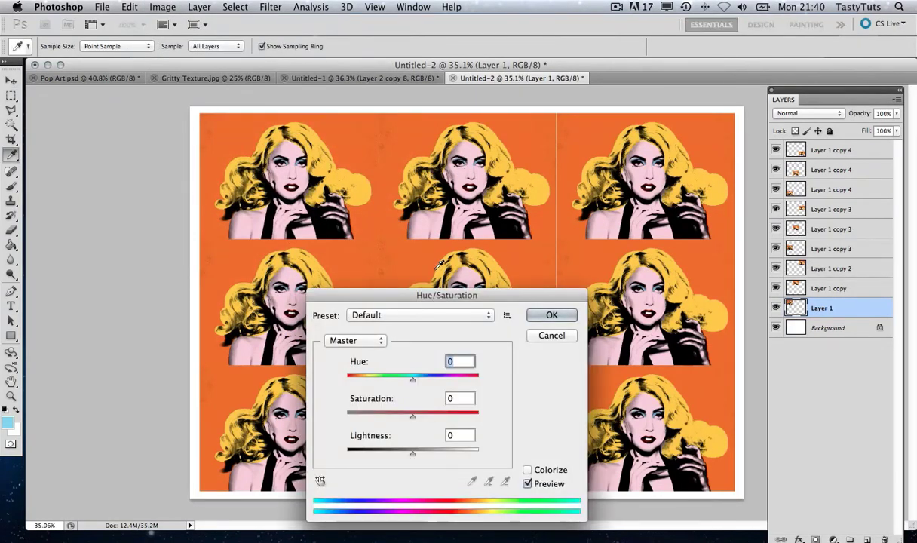
drag(435, 298, 550, 255)
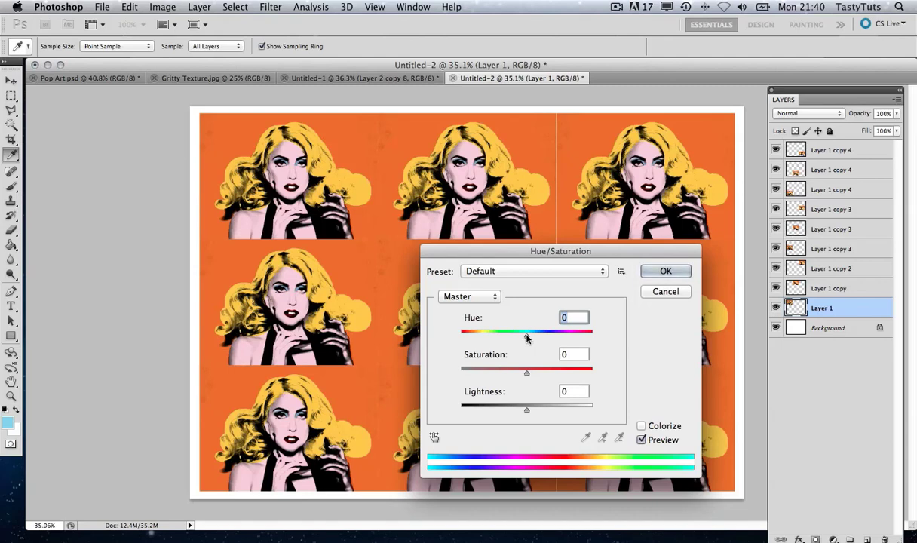
drag(527, 337, 481, 341)
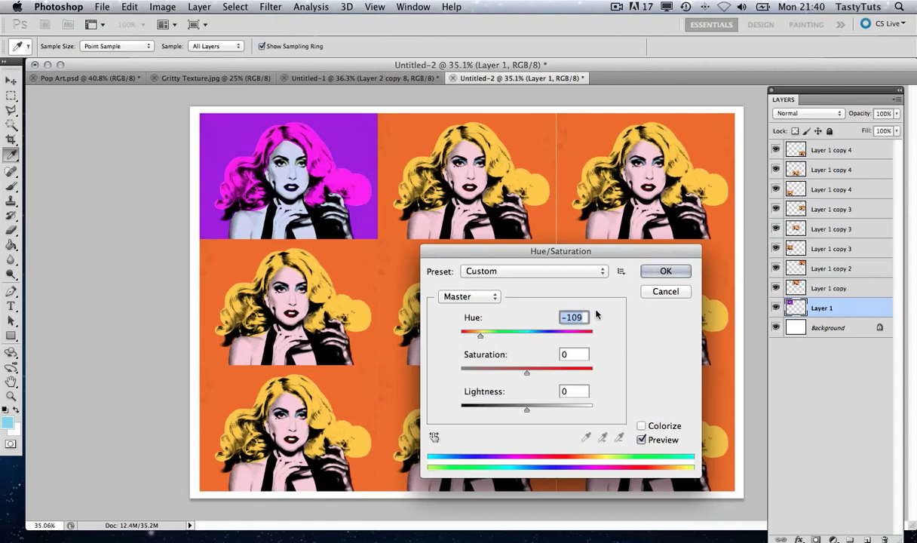
click(667, 269)
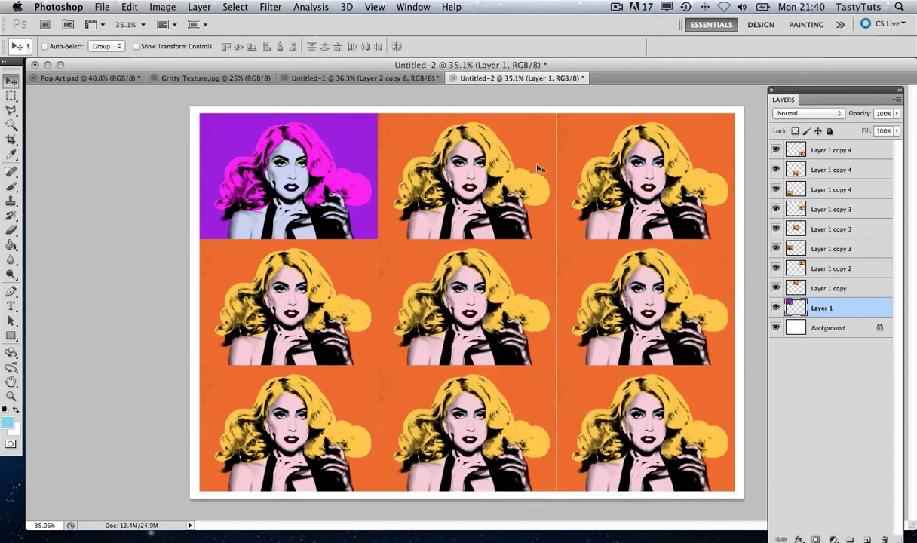
- Select the top-row middle portrait, Layer 1 copy, and recolour it green with Hue/Saturation at a hue of +116, keeping its position
right_click(452, 175)
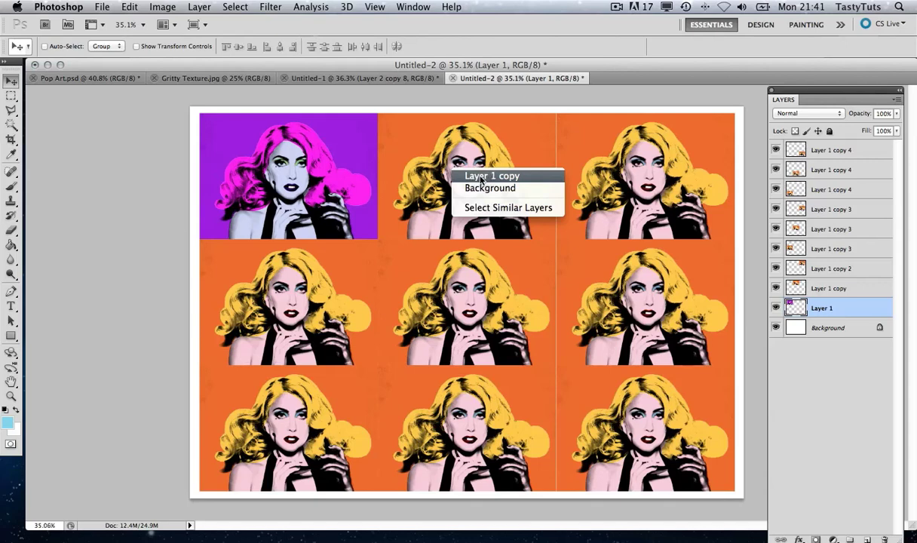
click(480, 178)
drag(480, 178, 490, 193)
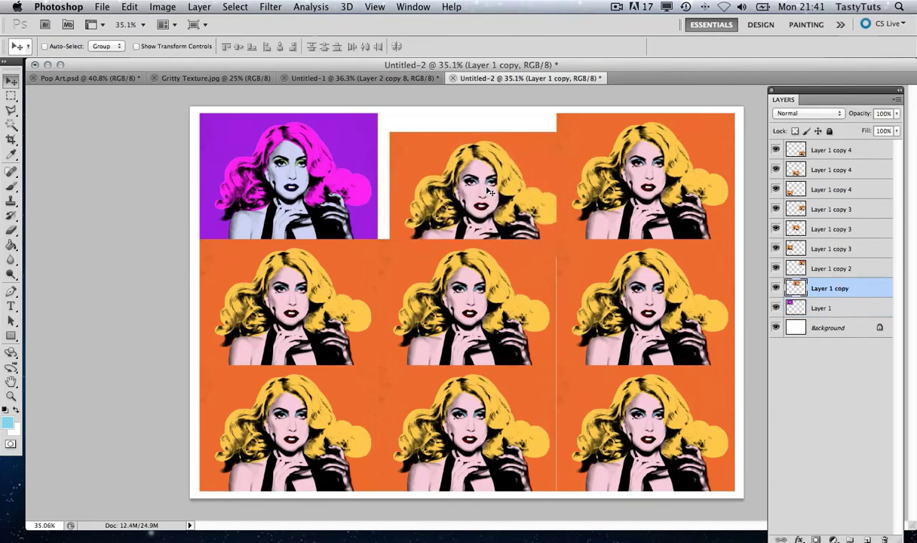
key(ctrl+z)
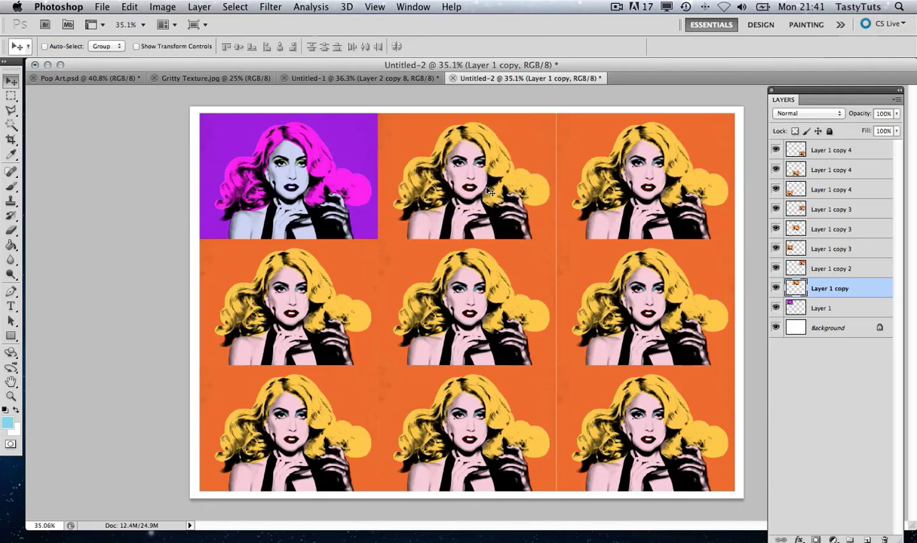
key(ctrl+u)
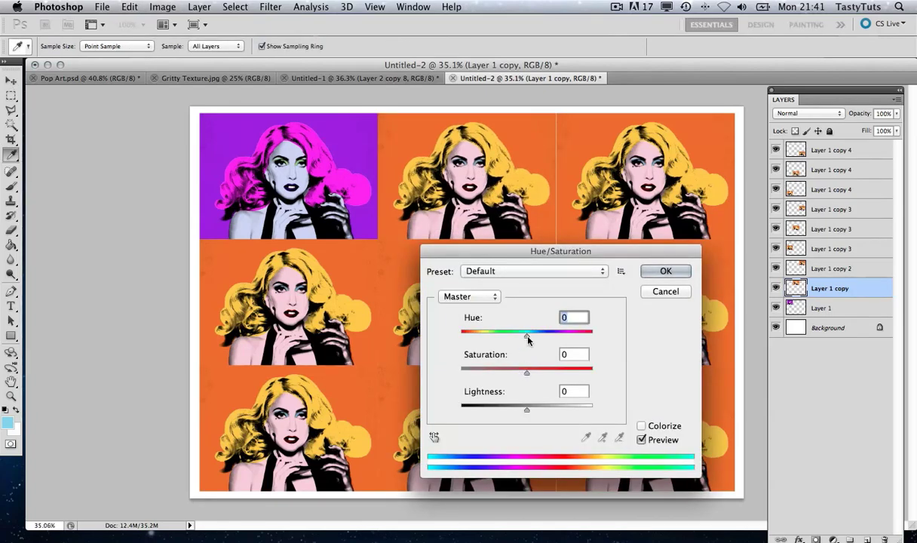
drag(526, 337, 575, 337)
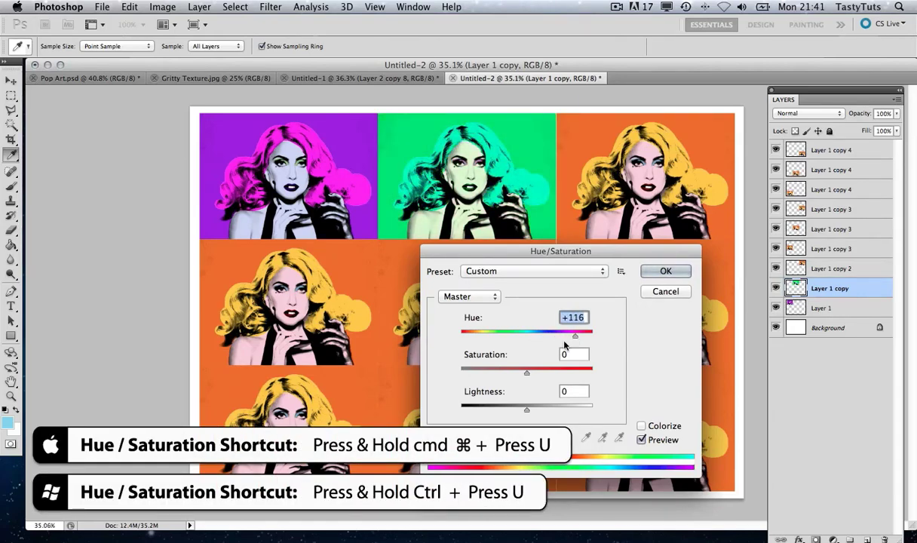
click(661, 269)
key(v)
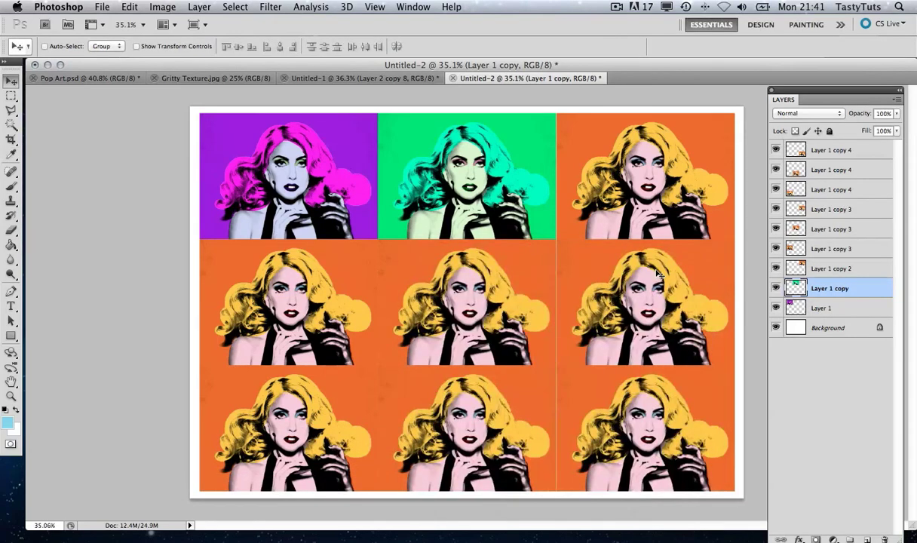
- Select the upper-right portrait, Layer 1 copy 2, and turn it blue with Hue/Saturation at hue -180 and saturation +16
right_click(645, 176)
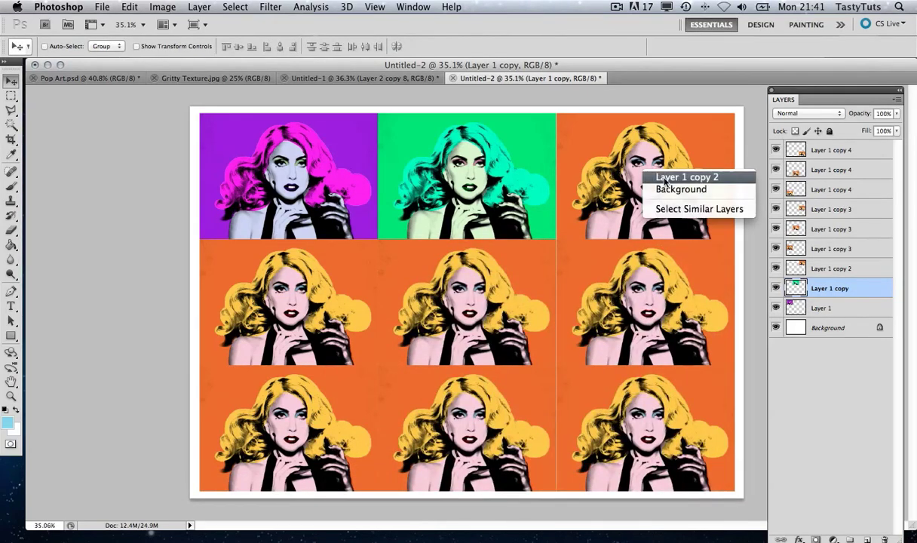
click(667, 180)
key(ctrl+u)
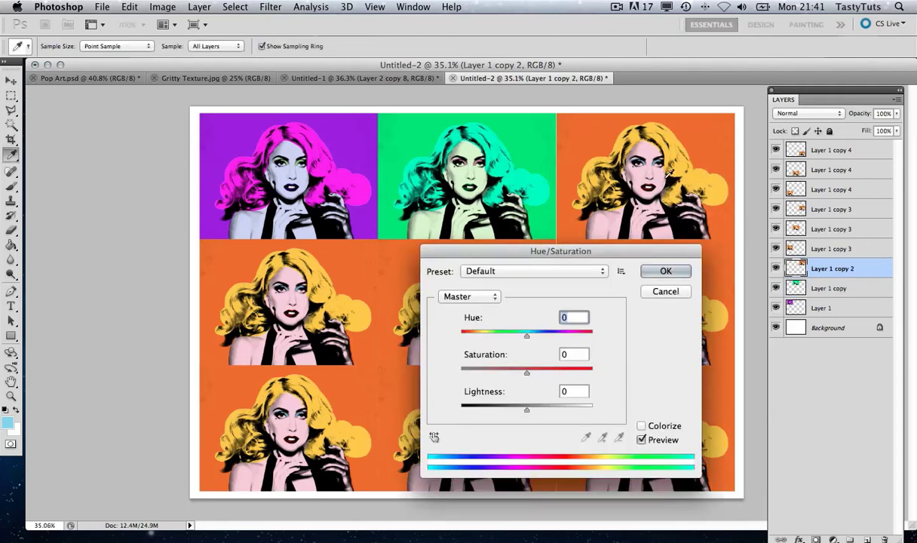
drag(526, 333, 459, 346)
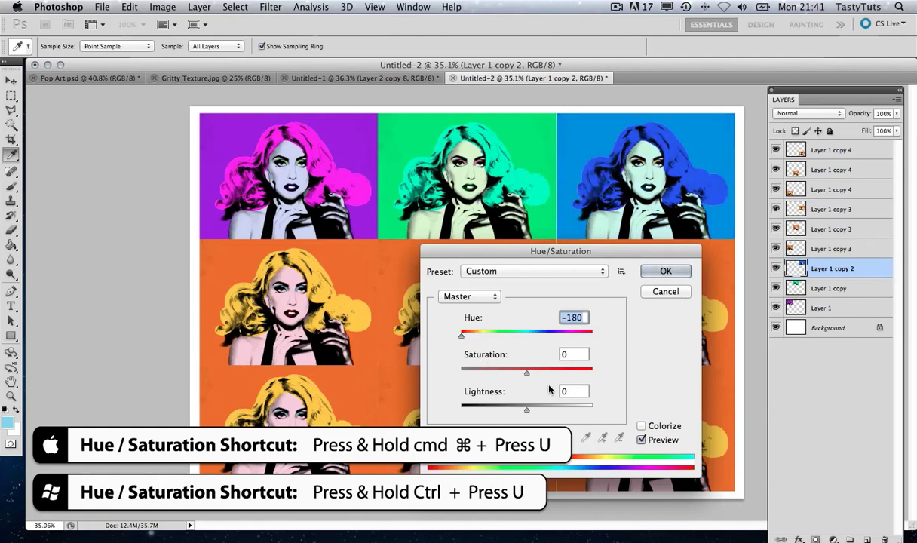
mouse_move(526, 373)
mouse_down()
mouse_move(577, 375)
mouse_move(537, 374)
mouse_up()
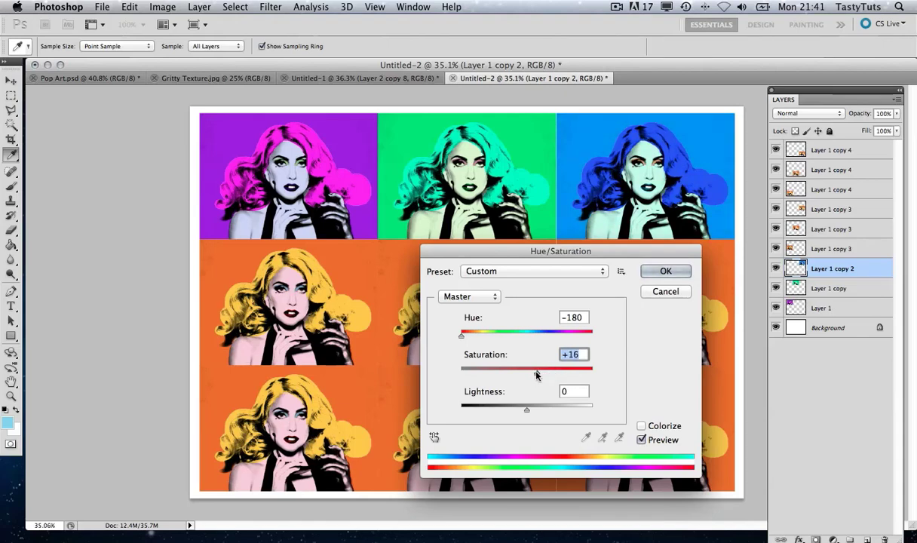
click(652, 273)
key(v)
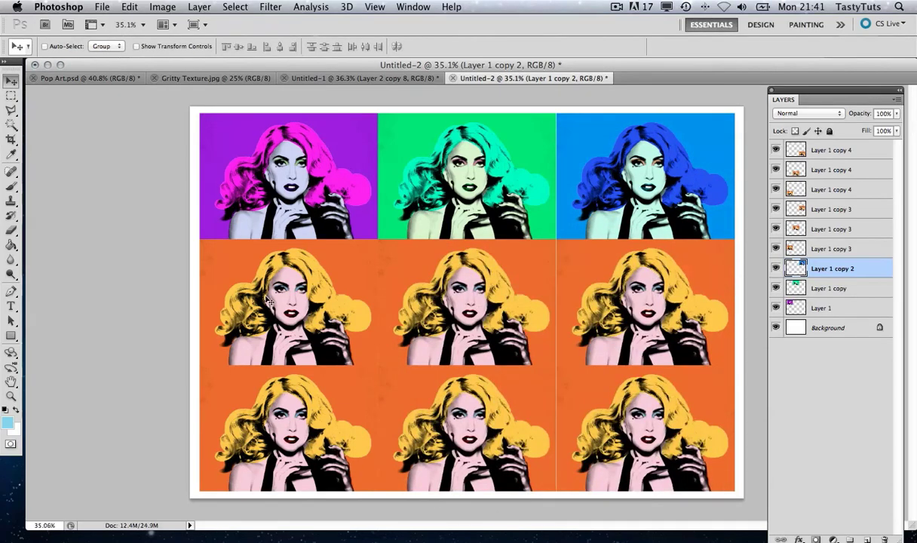
- Select the middle-row left portrait and recolour it yellow and lime with Hue/Saturation at hue +30 and saturation +1
right_click(307, 295)
click(351, 300)
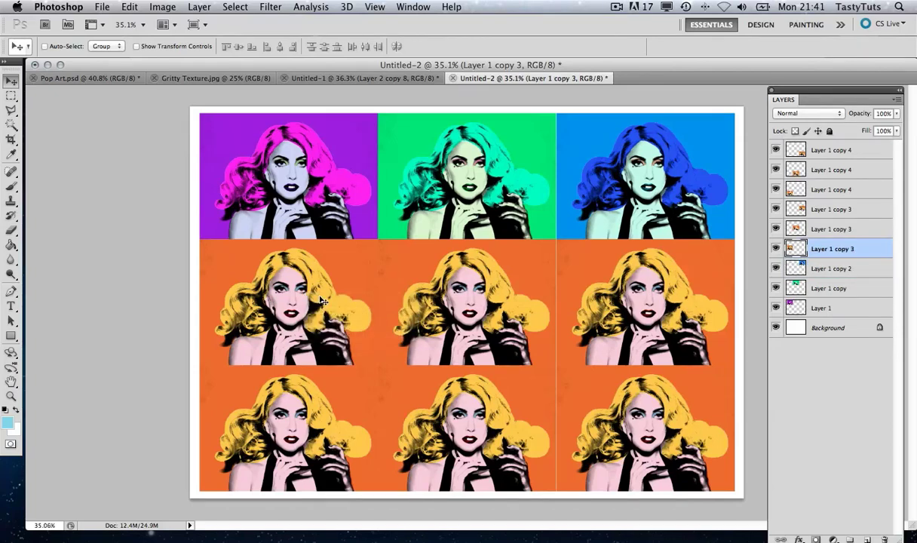
key(ctrl+u)
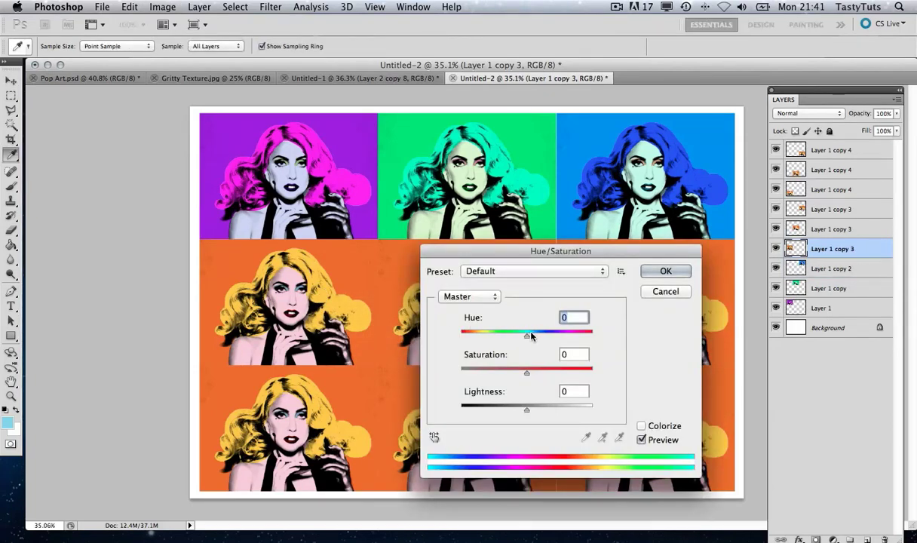
drag(527, 332, 547, 339)
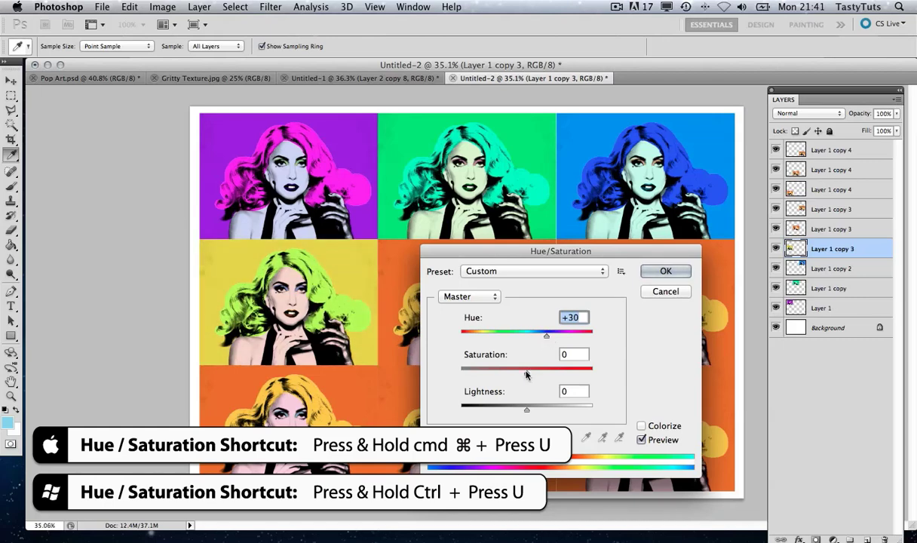
mouse_move(526, 372)
mouse_down()
mouse_move(540, 375)
mouse_move(515, 375)
mouse_move(528, 376)
mouse_up()
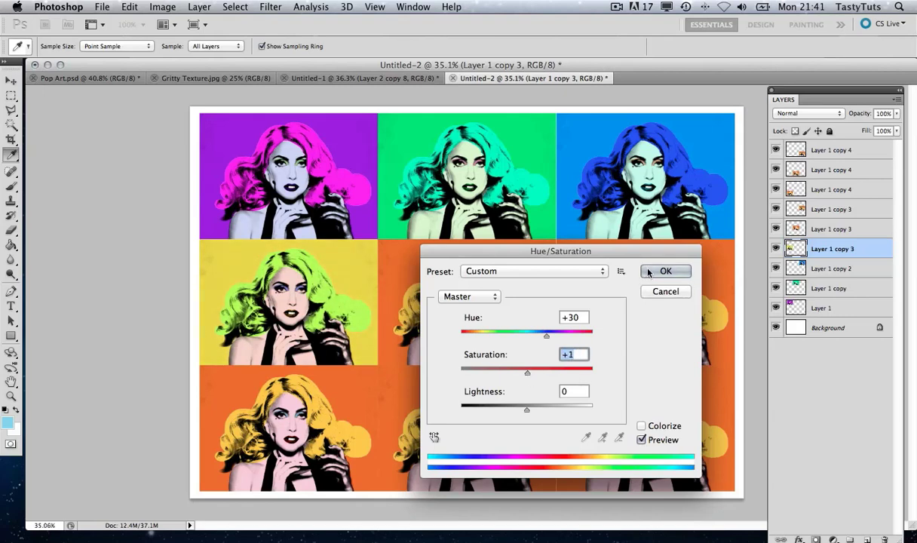
click(661, 272)
key(v)
- Select the centre portrait of the grid and recolour it red with Hue/Saturation at a hue of -40
right_click(456, 304)
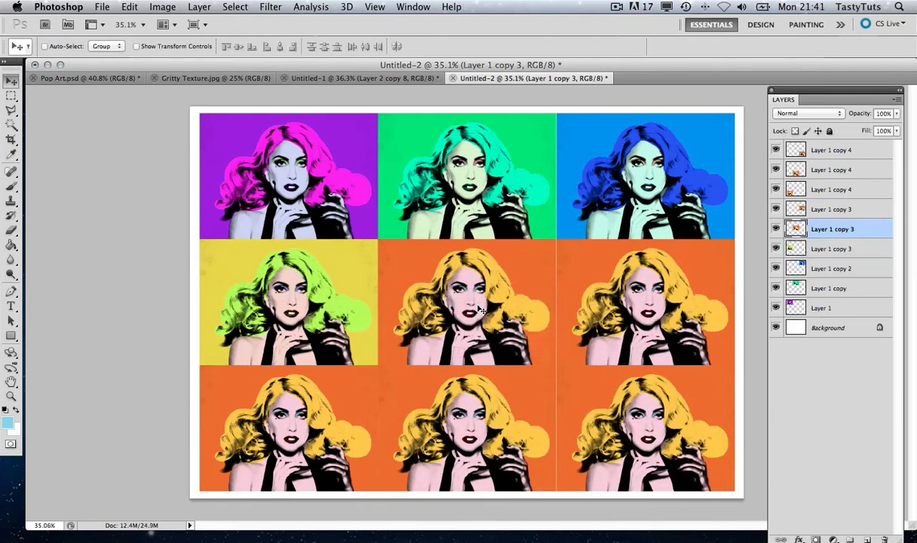
key(super+u)
drag(526, 335, 492, 339)
drag(521, 251, 677, 254)
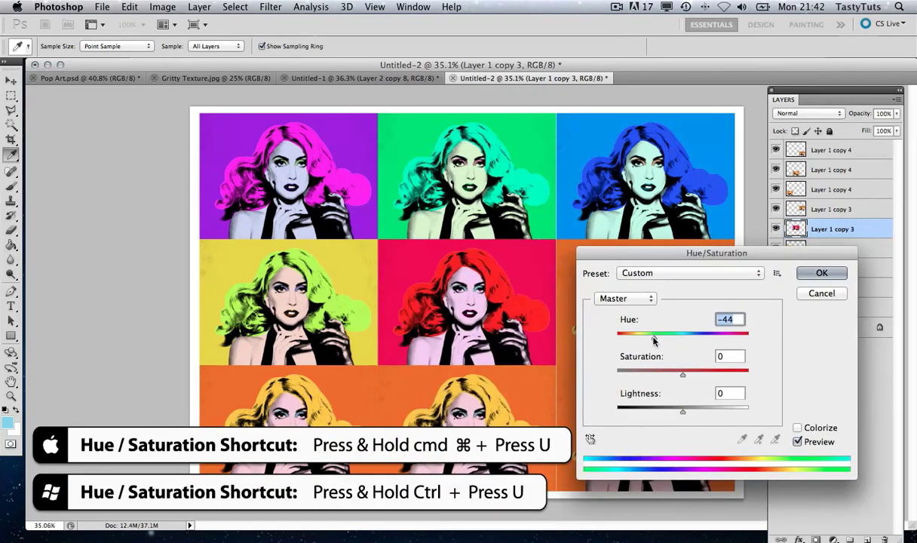
drag(649, 342, 657, 342)
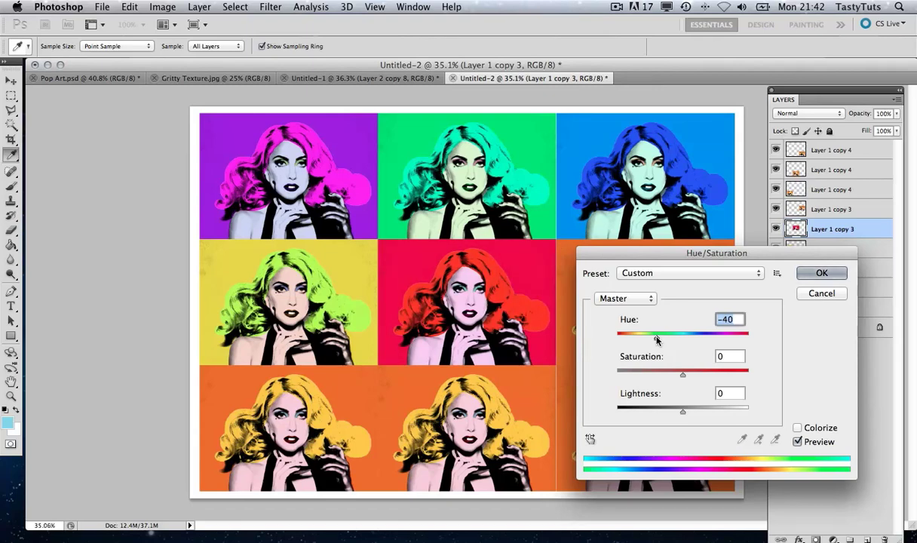
click(819, 273)
key(v)
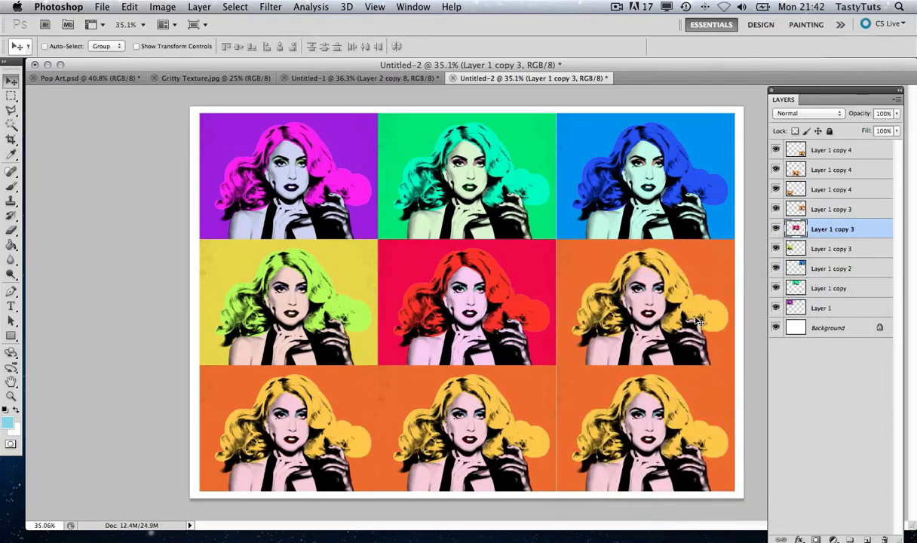
- Select the middle-row right portrait and adjust its Hue/Saturation to give bright yellow hair on a light orange background
right_click(601, 285)
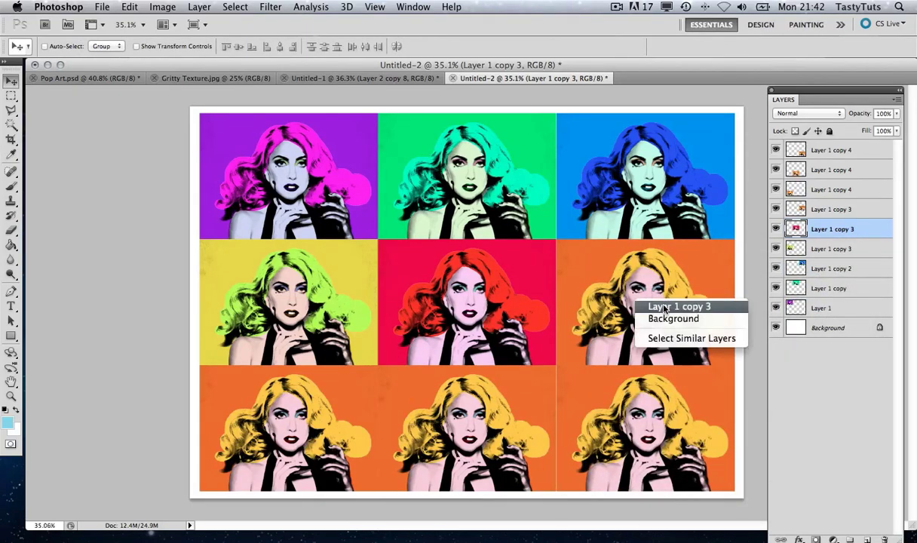
click(632, 295)
key(ctrl+u)
drag(635, 312, 588, 313)
drag(627, 243, 129, 271)
drag(90, 344, 148, 347)
drag(138, 382, 141, 360)
click(277, 280)
- Select the lower-left portrait and recolour it vivid blue with Hue/Saturation at hue -180 and saturation +73
ctrl+click(305, 389)
key(ctrl+u)
drag(144, 240, 574, 98)
drag(545, 184, 482, 184)
drag(571, 219, 593, 219)
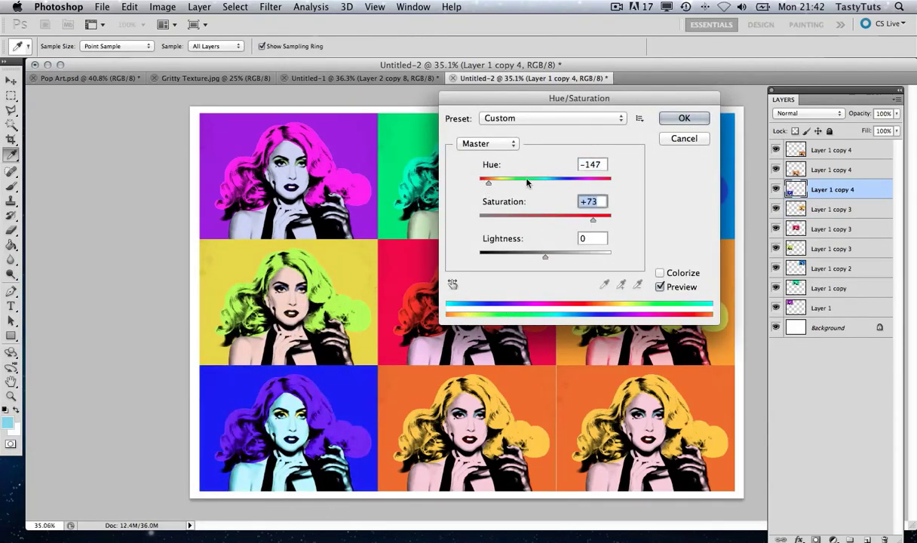
mouse_move(487, 182)
mouse_down()
mouse_move(496, 186)
mouse_move(483, 183)
mouse_up()
drag(518, 96, 535, 200)
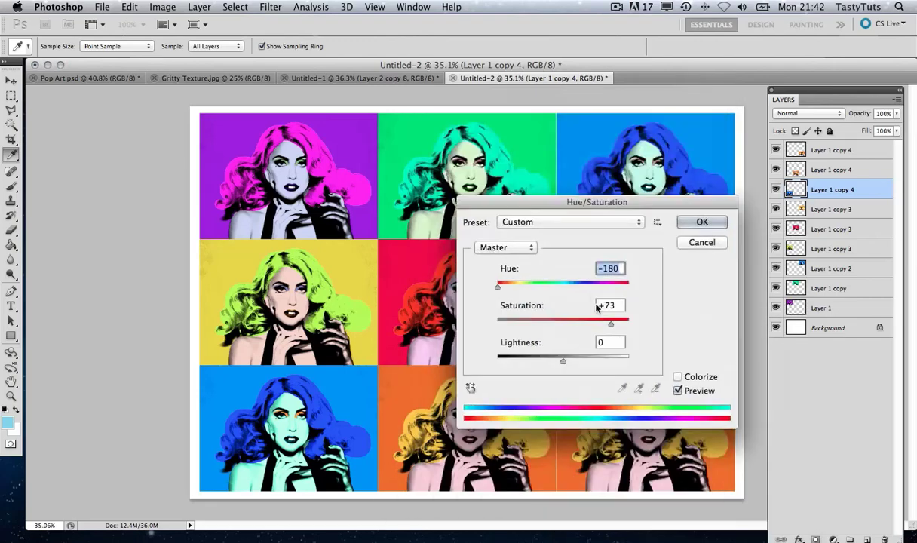
key(Return)
- Select the bottom-row middle portrait and adjust its Hue/Saturation to give amber hair on a deeper orange background
ctrl+right_click(496, 393)
click(528, 401)
key(ctrl+u)
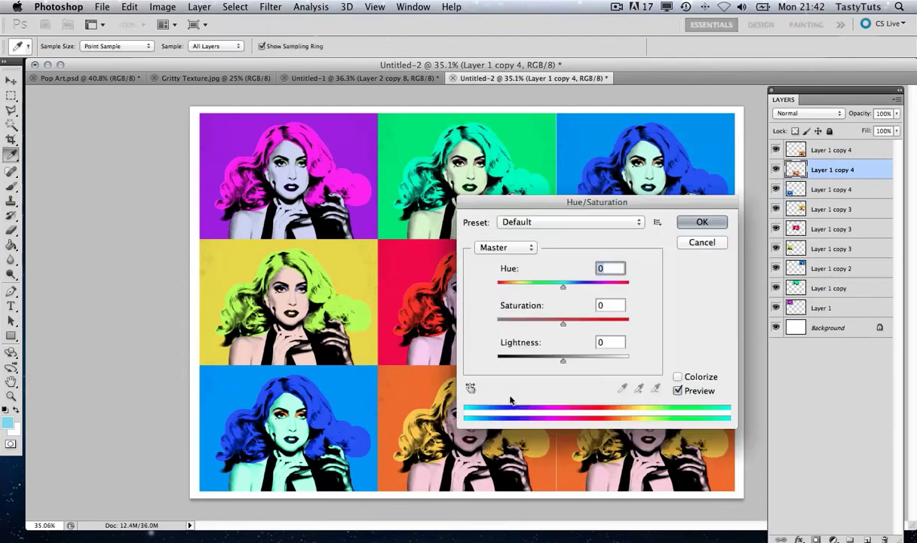
drag(563, 287, 513, 289)
drag(573, 202, 153, 122)
drag(92, 204, 119, 205)
click(281, 142)
- Select the lower-right portrait and recolour it intense red with Hue/Saturation at hue -29 and saturation +93
ctrl+right_click(606, 412)
click(634, 420)
key(ctrl+u)
drag(142, 243, 168, 243)
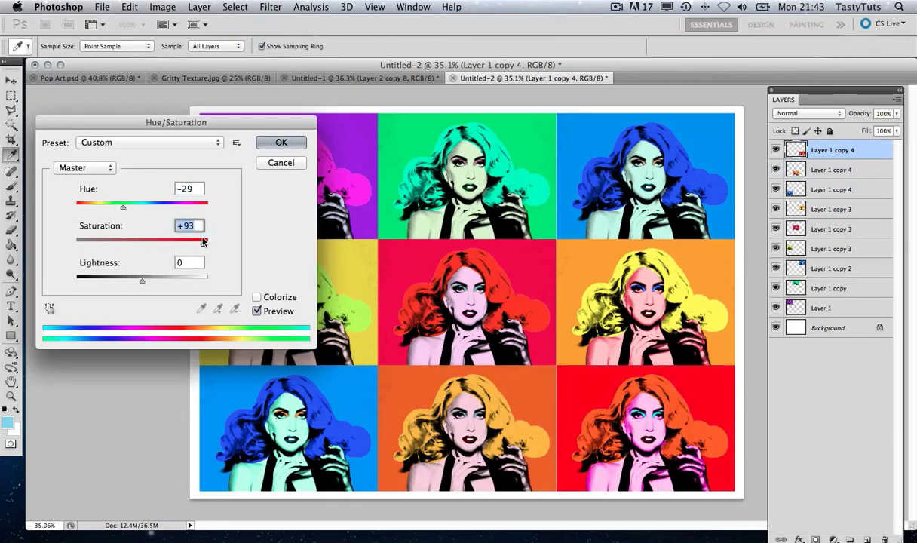
click(281, 142)
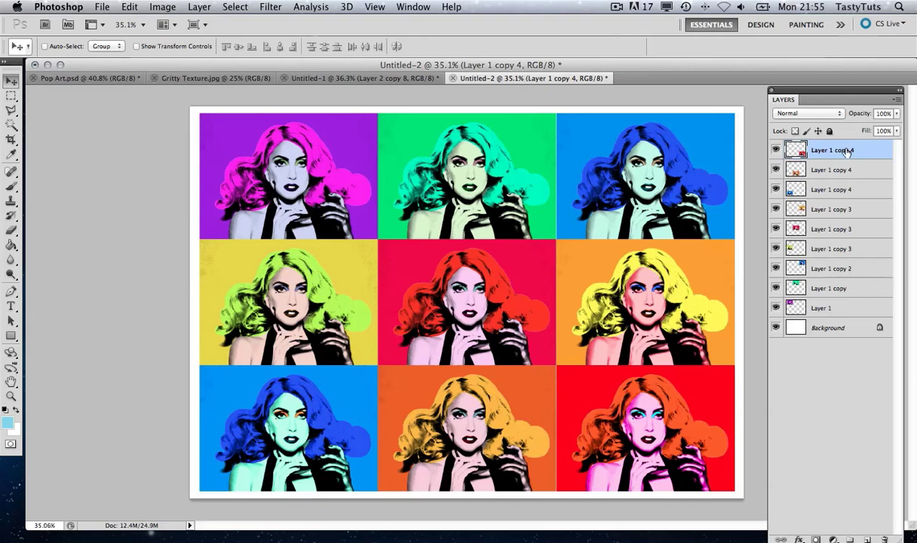
- Show the finished pop art grid in full screen mode on a black background
key(f)
key(f)
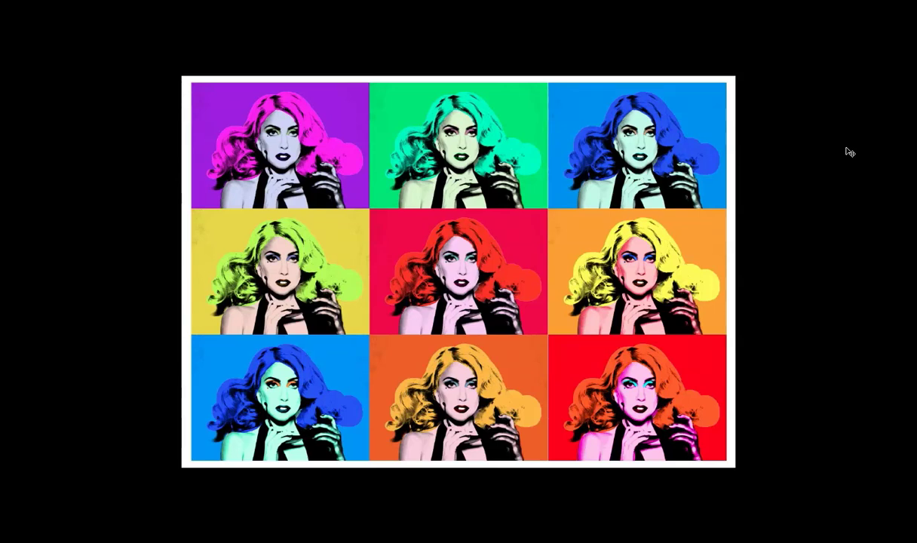